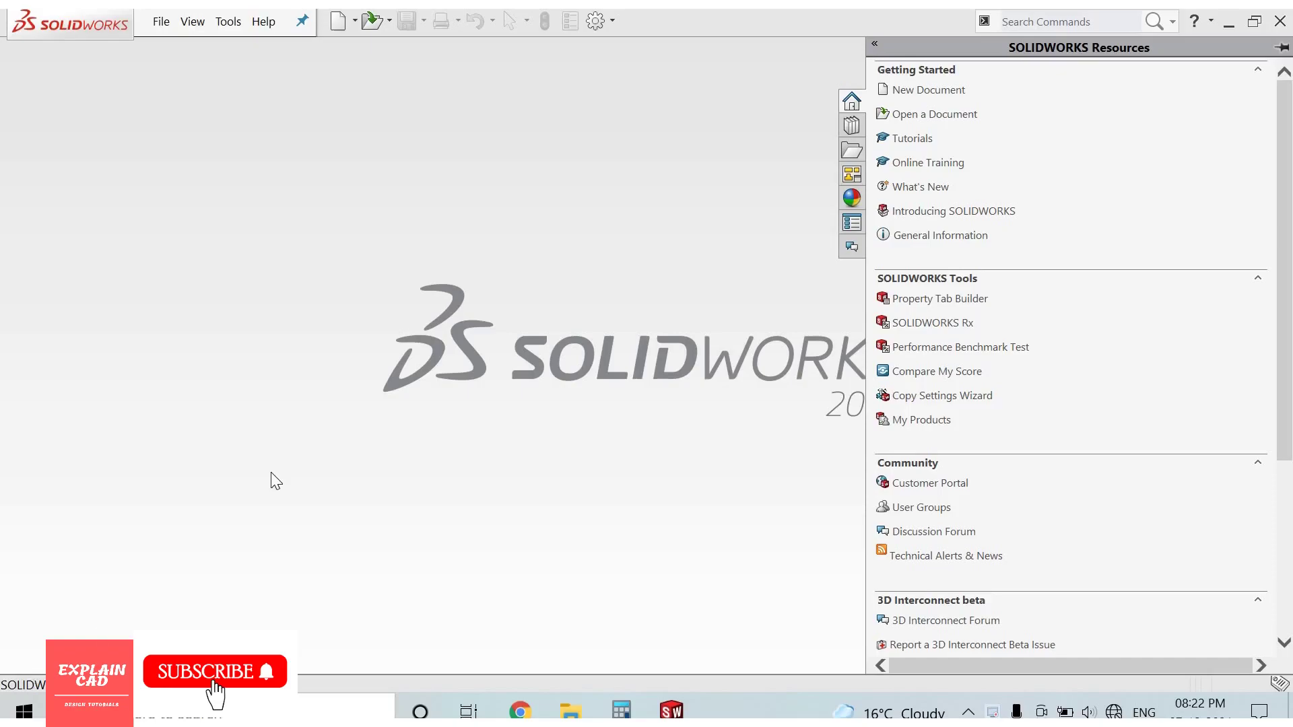
Create a new blank Part document, Part1, from the New SOLIDWORKS Document dialog.
click(159, 30)
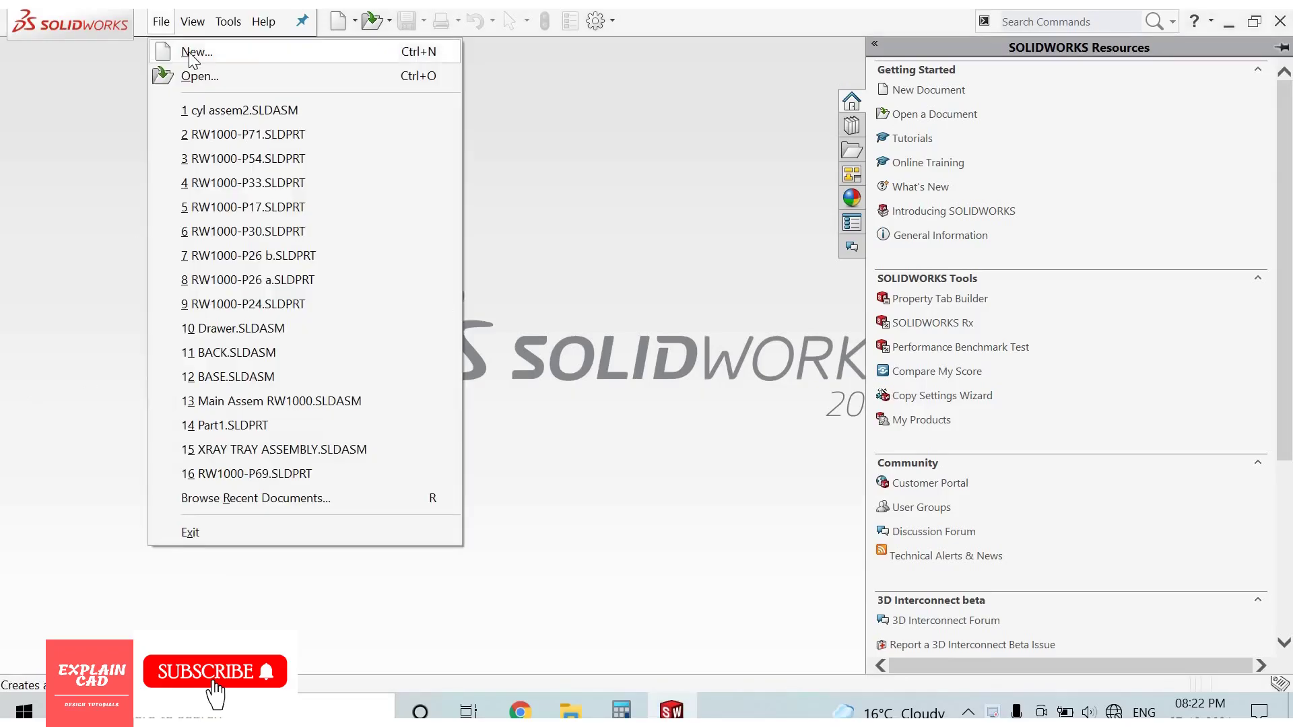
click(191, 57)
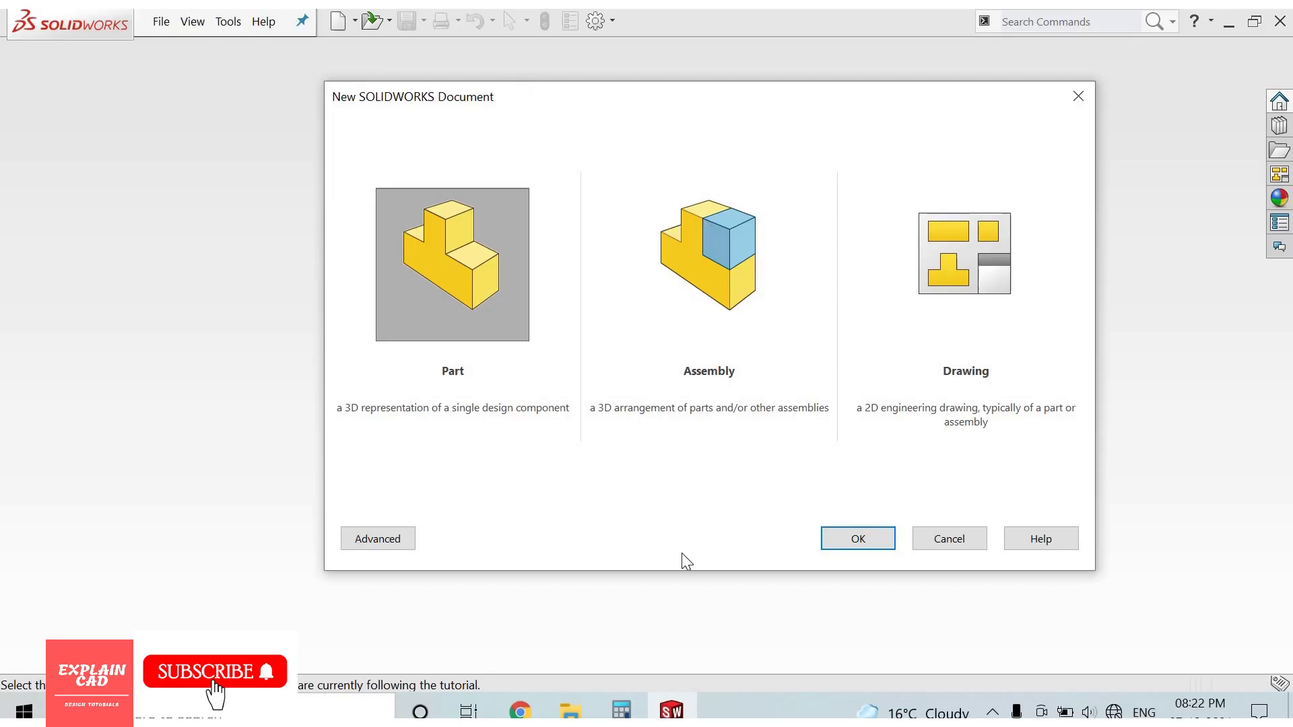
click(859, 543)
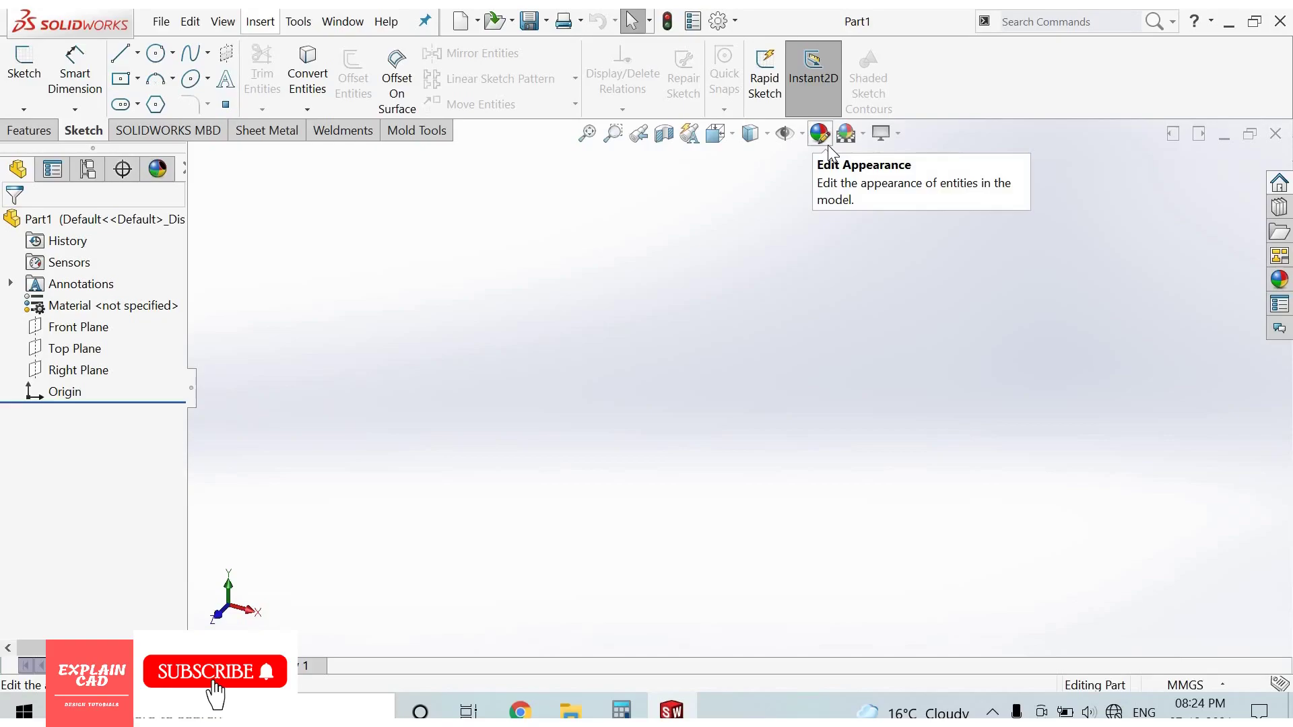
click(1194, 681)
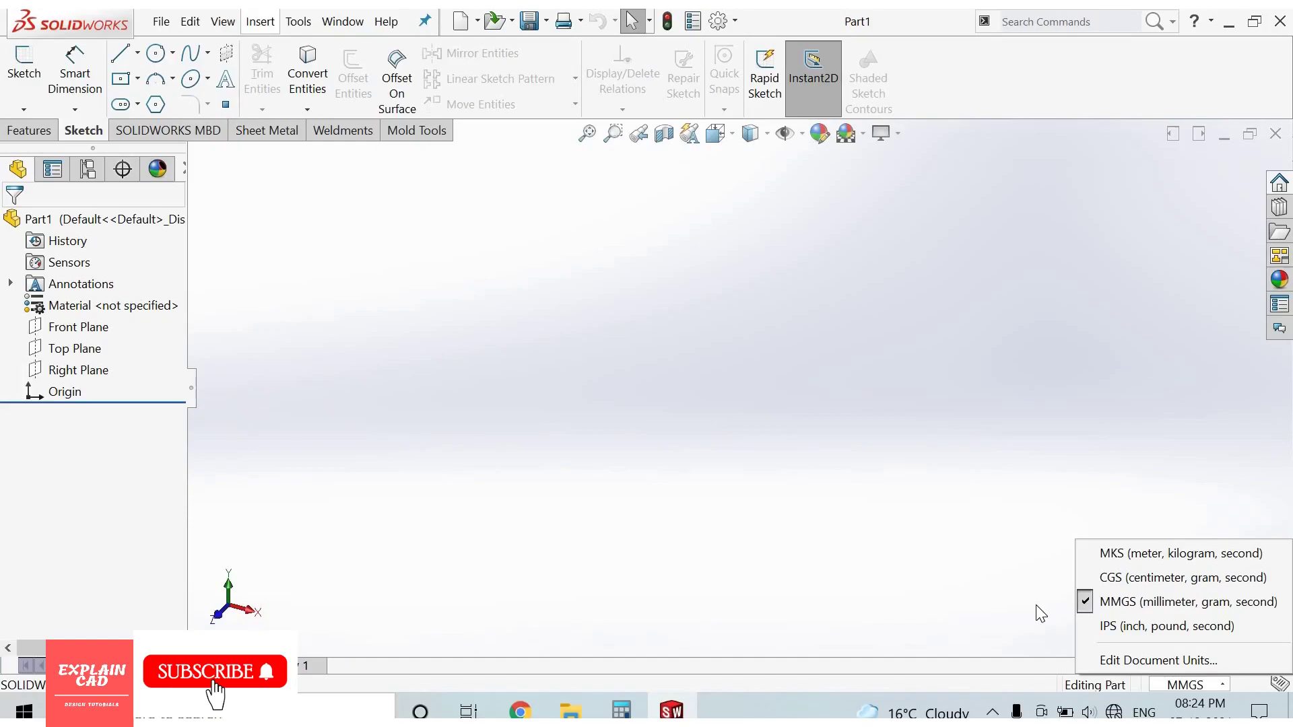
click(1004, 681)
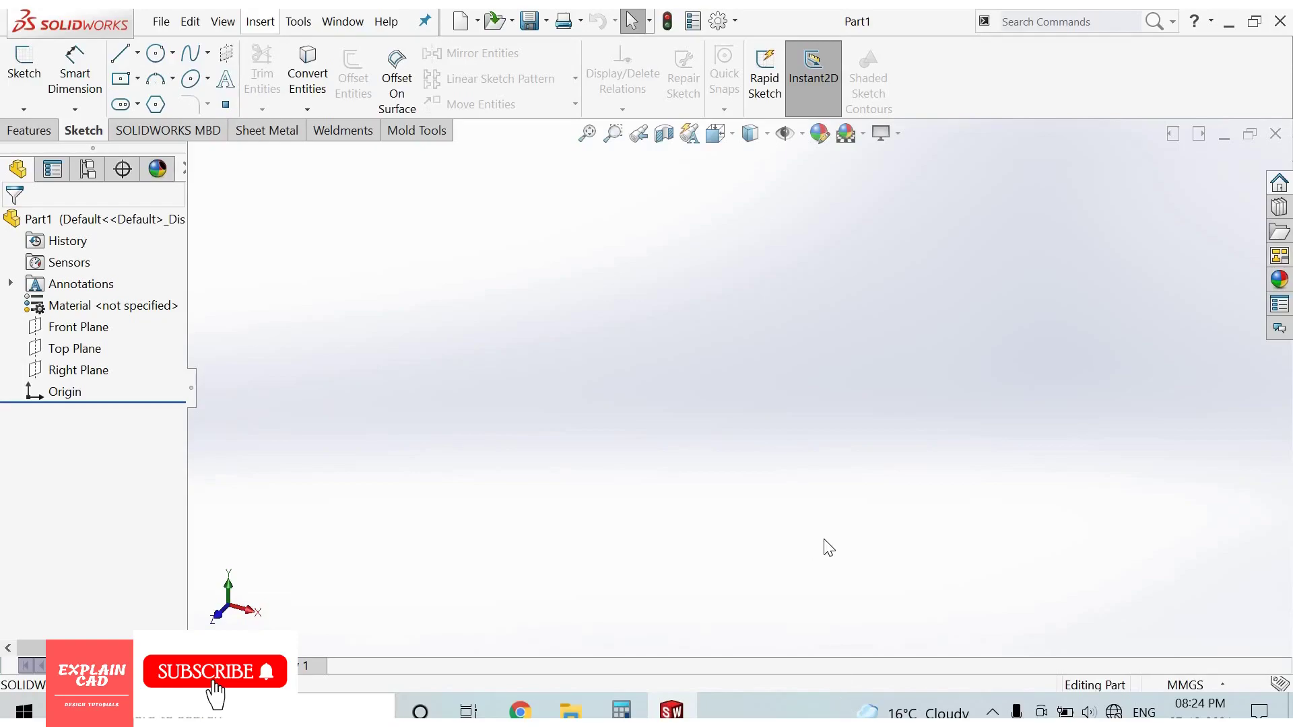
Start a sketch on the Top Plane with the Line tool active.
click(74, 350)
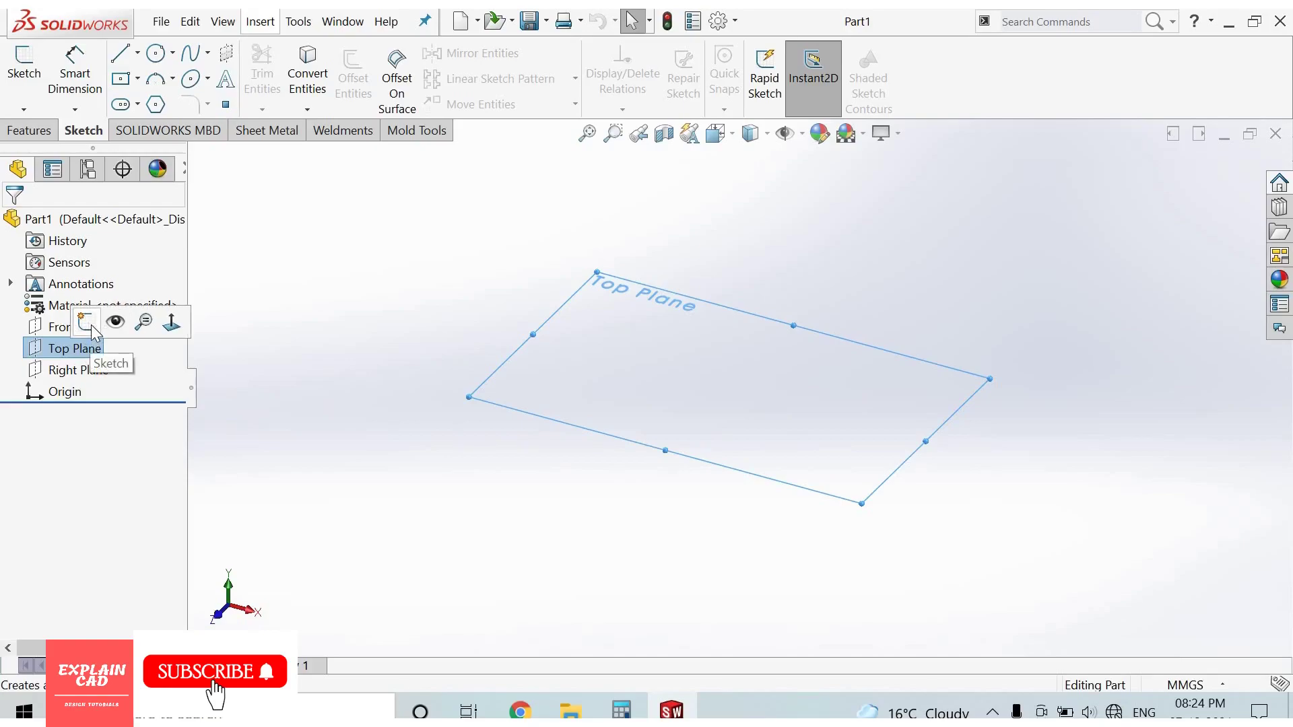
click(86, 323)
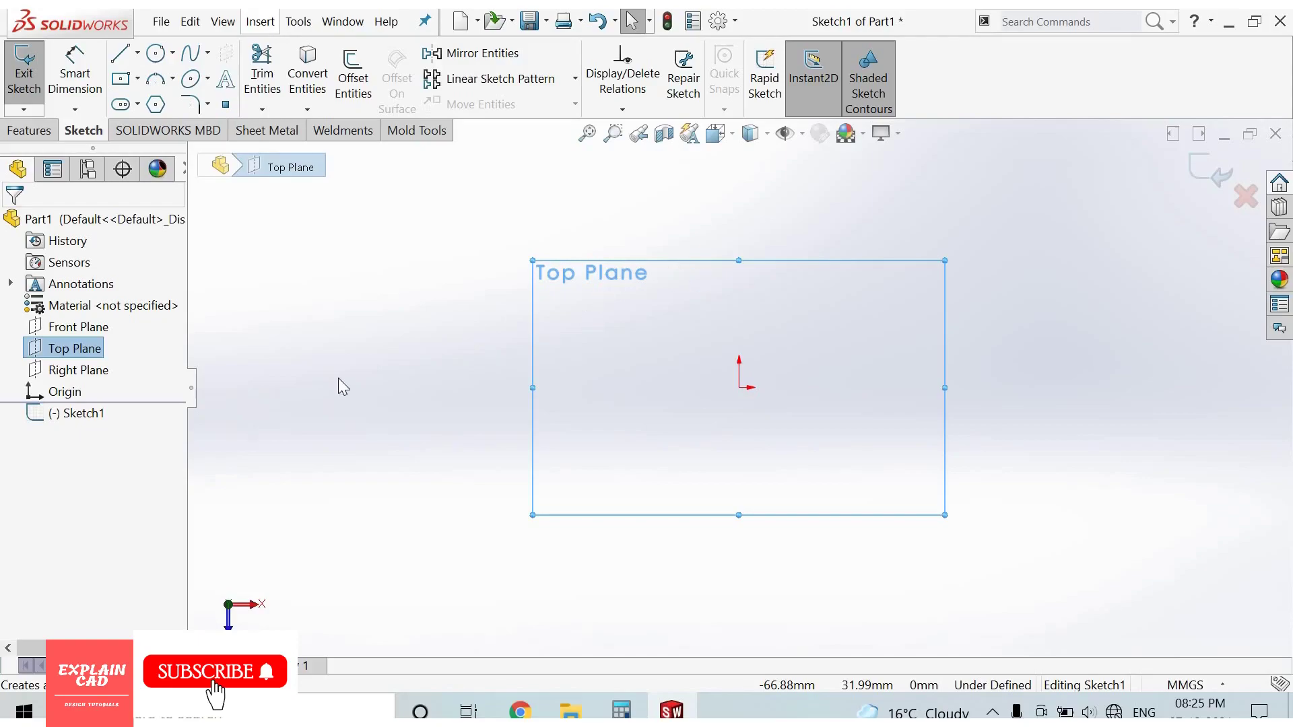
click(121, 54)
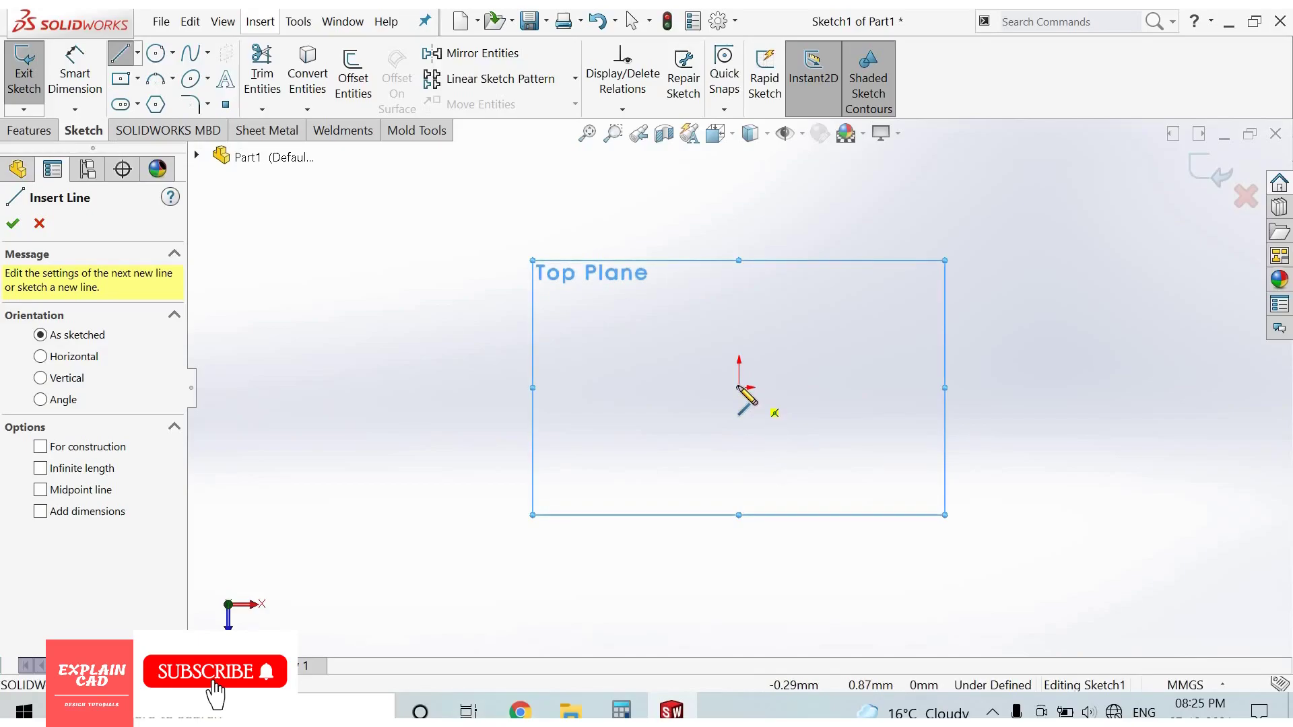
Draw a closed six-line L outline starting and ending at the origin, then end line drawing.
drag(739, 388, 801, 388)
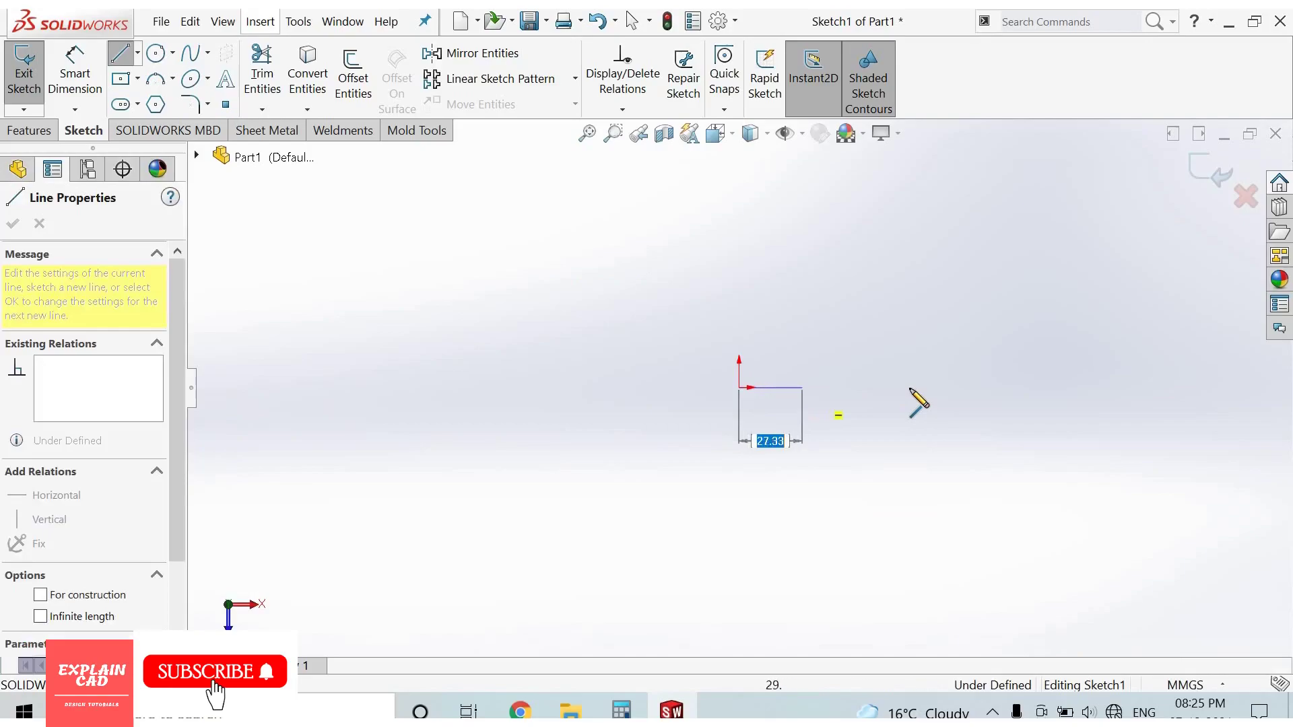
drag(910, 417, 910, 417)
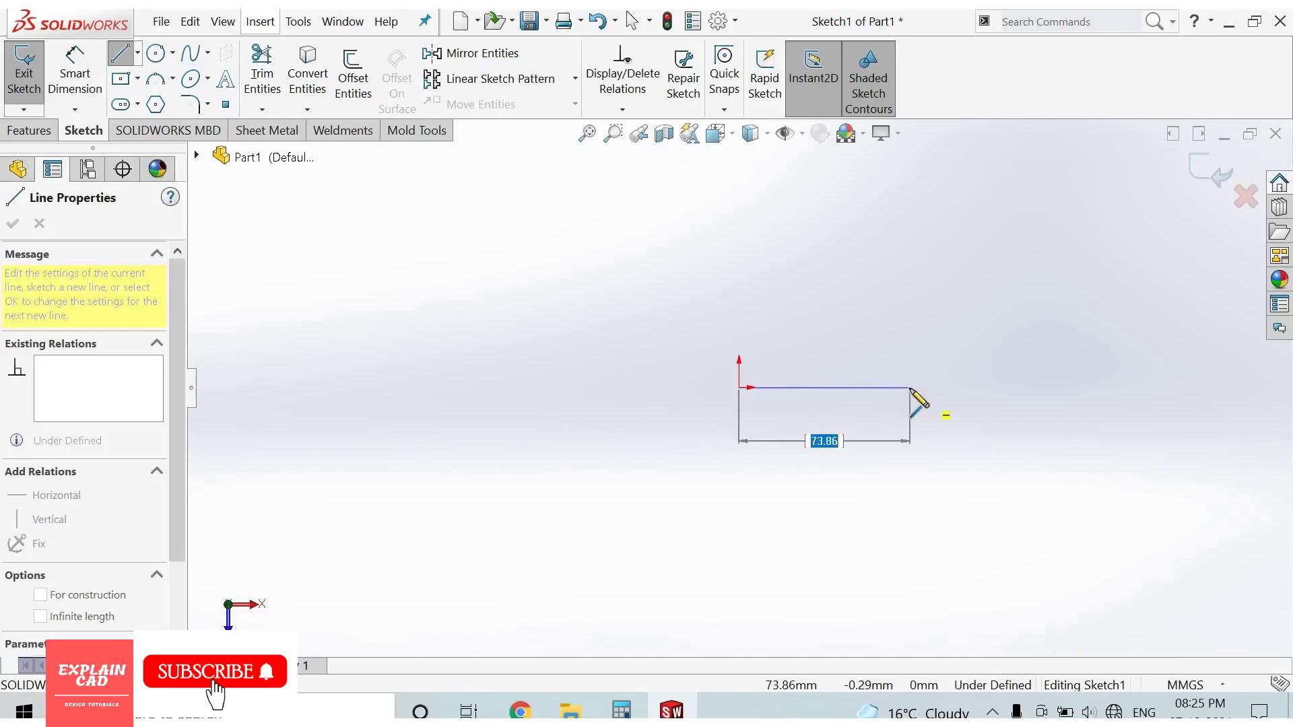
click(909, 253)
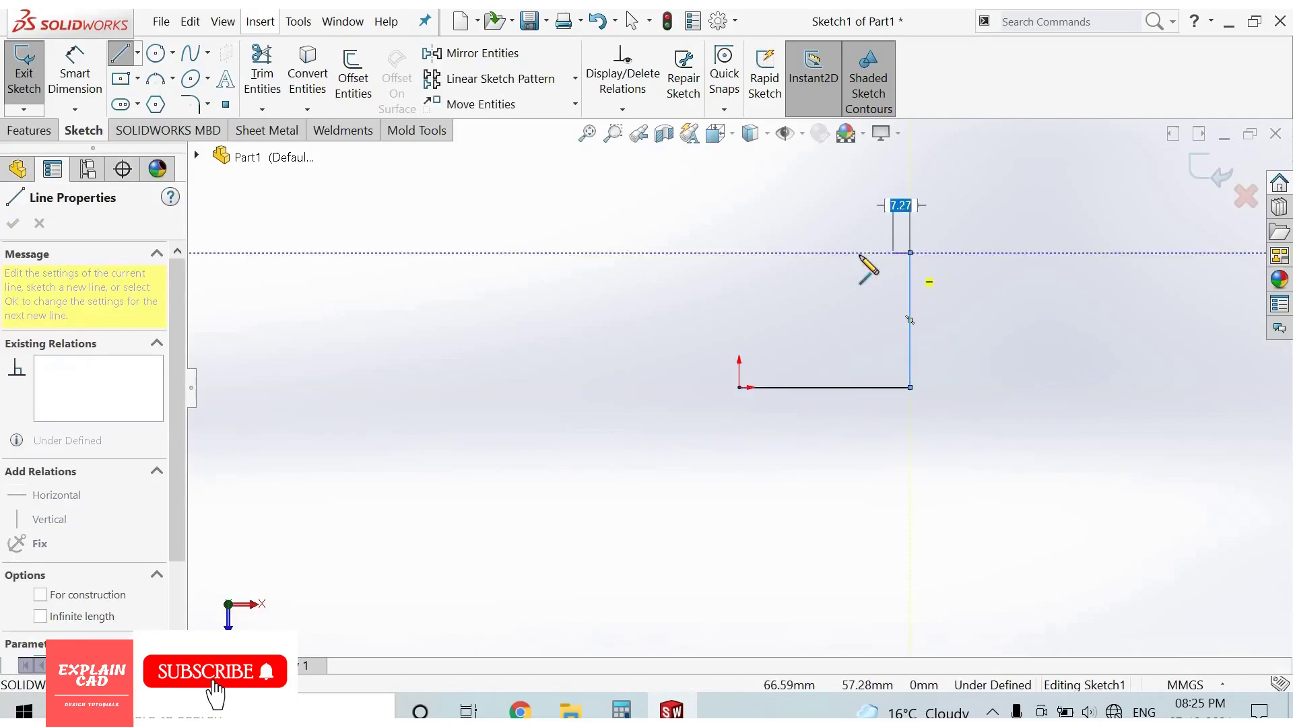
click(860, 323)
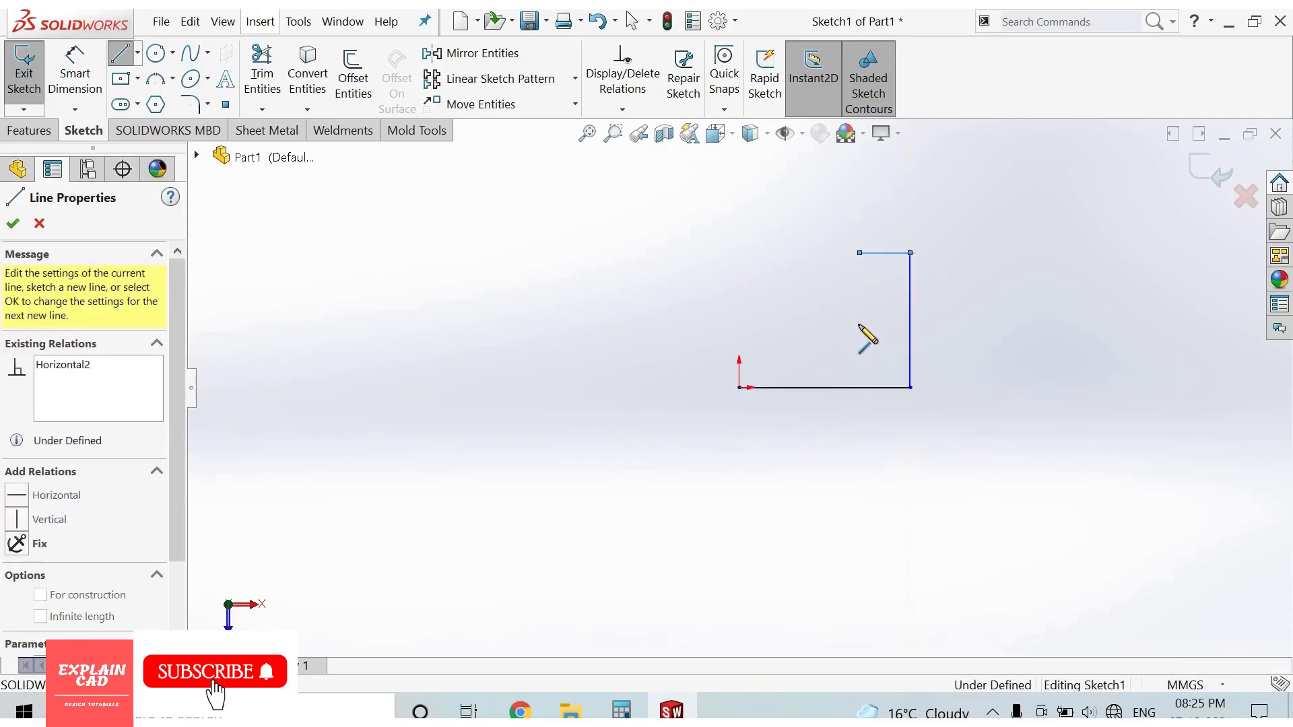
click(739, 325)
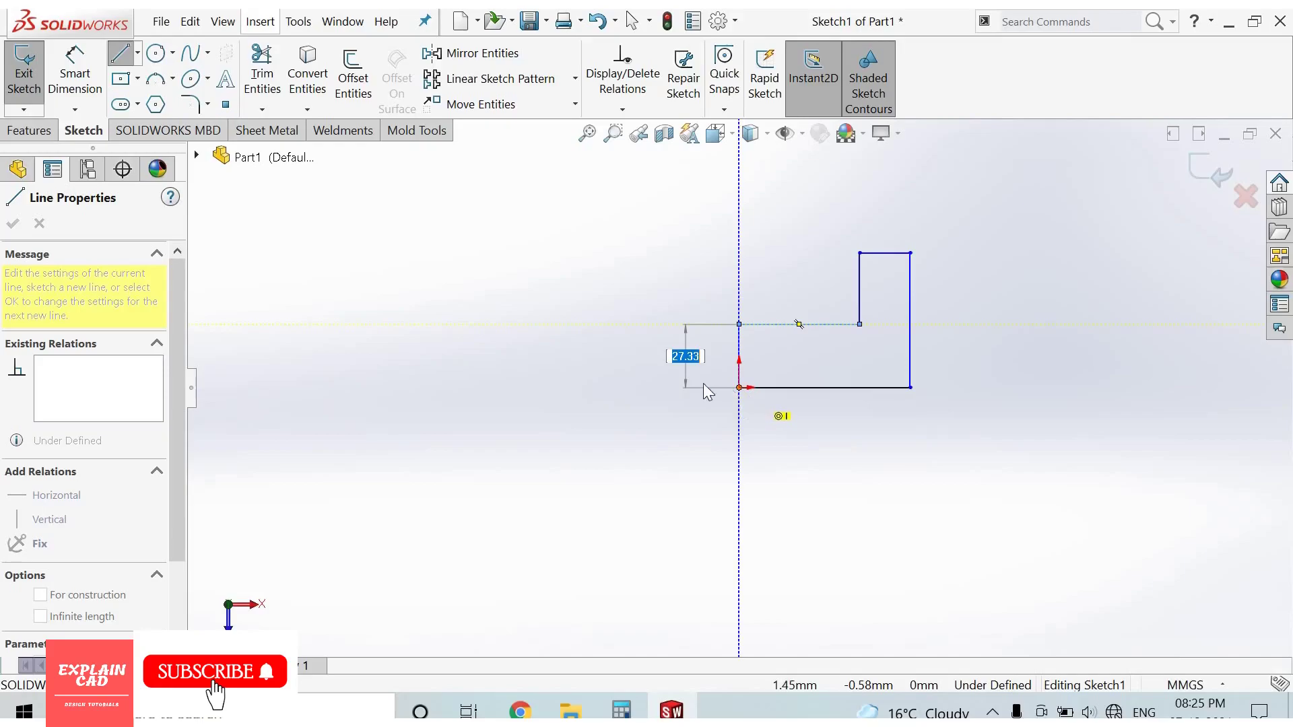
click(739, 388)
right_click(721, 380)
click(737, 385)
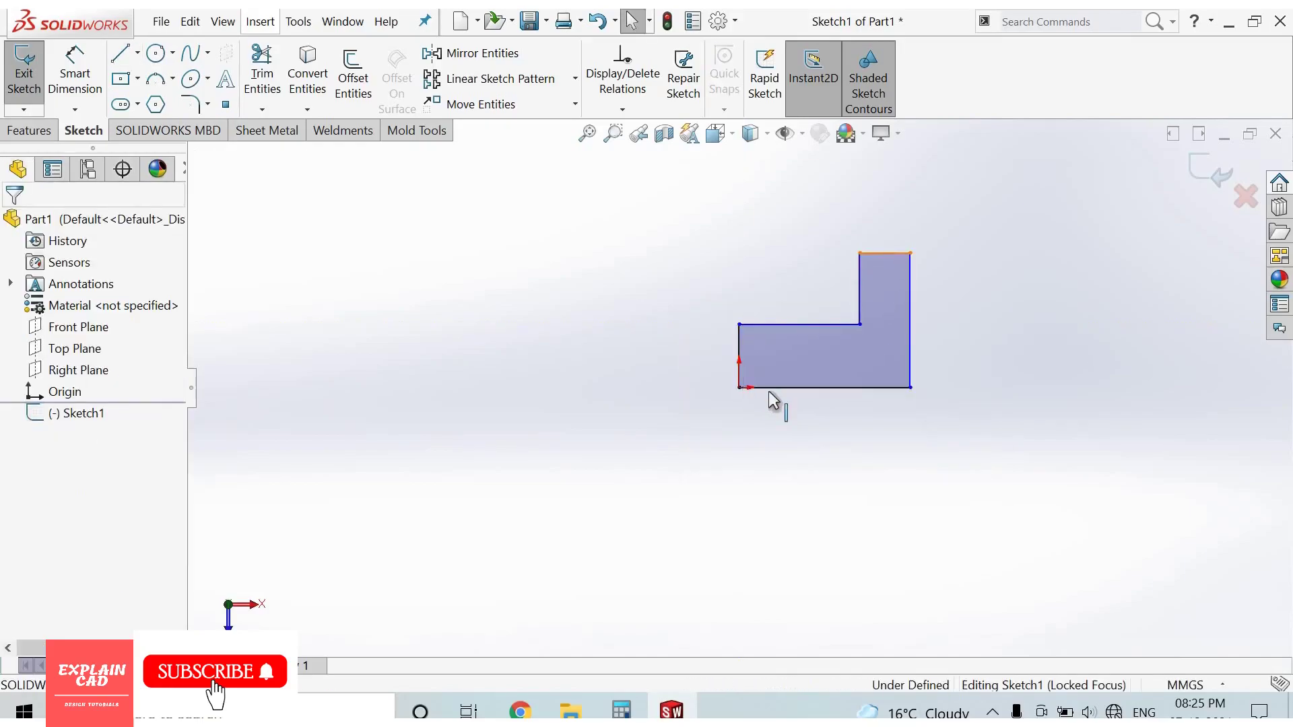
Check the outline by selecting the right edge, whole L and left edge, then clear the selection.
click(912, 345)
click(879, 304)
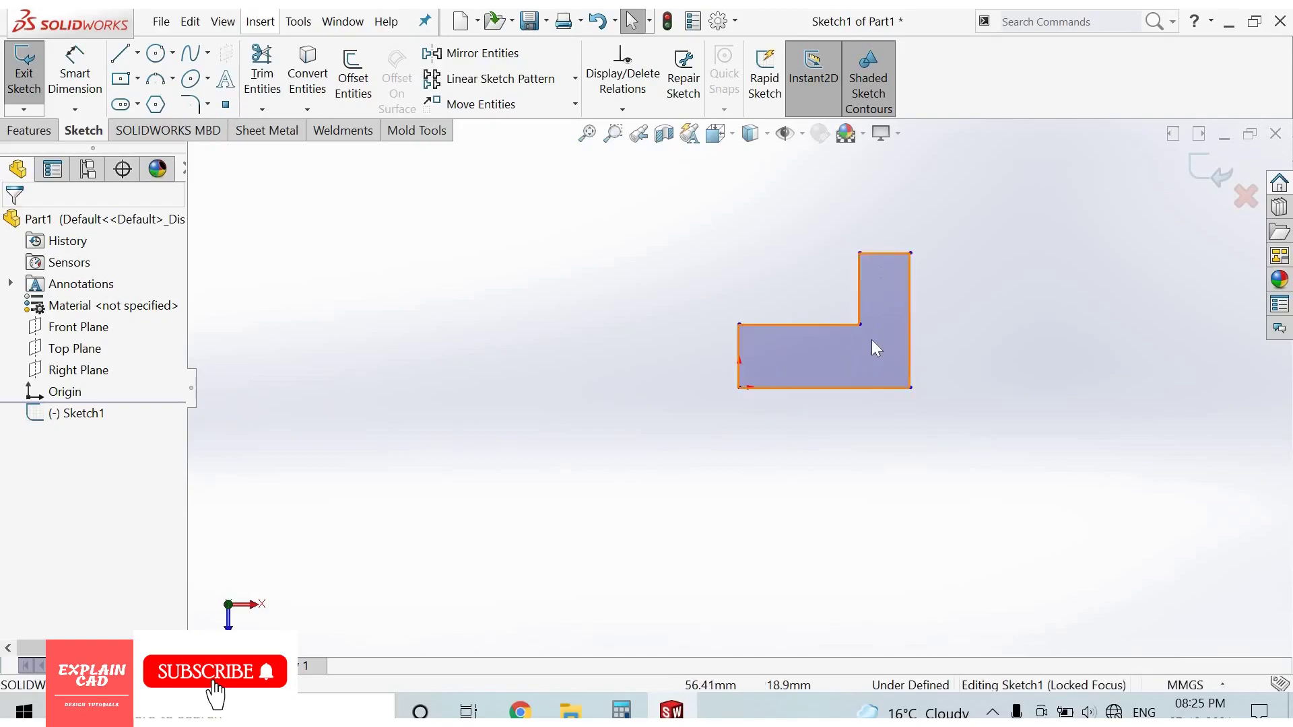
click(741, 351)
click(828, 485)
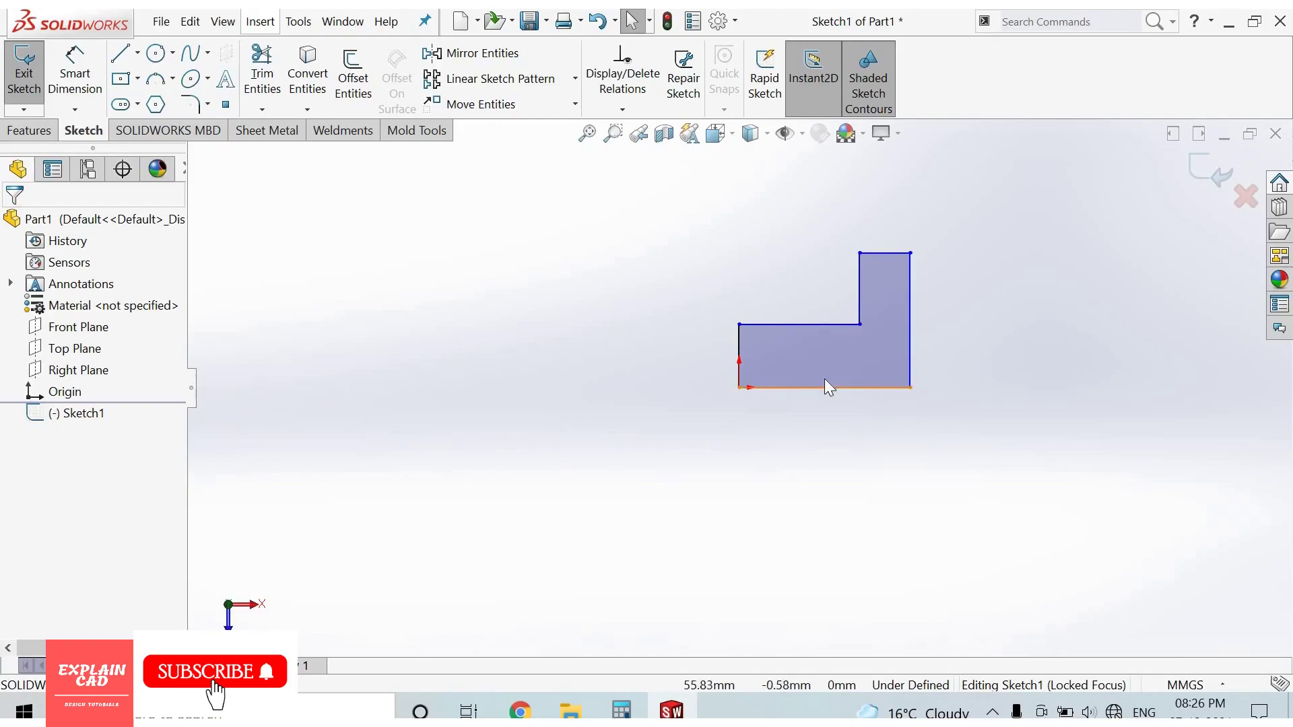
Dimension the bottom edge and right vertical edge of the L at 30 mm each.
click(87, 91)
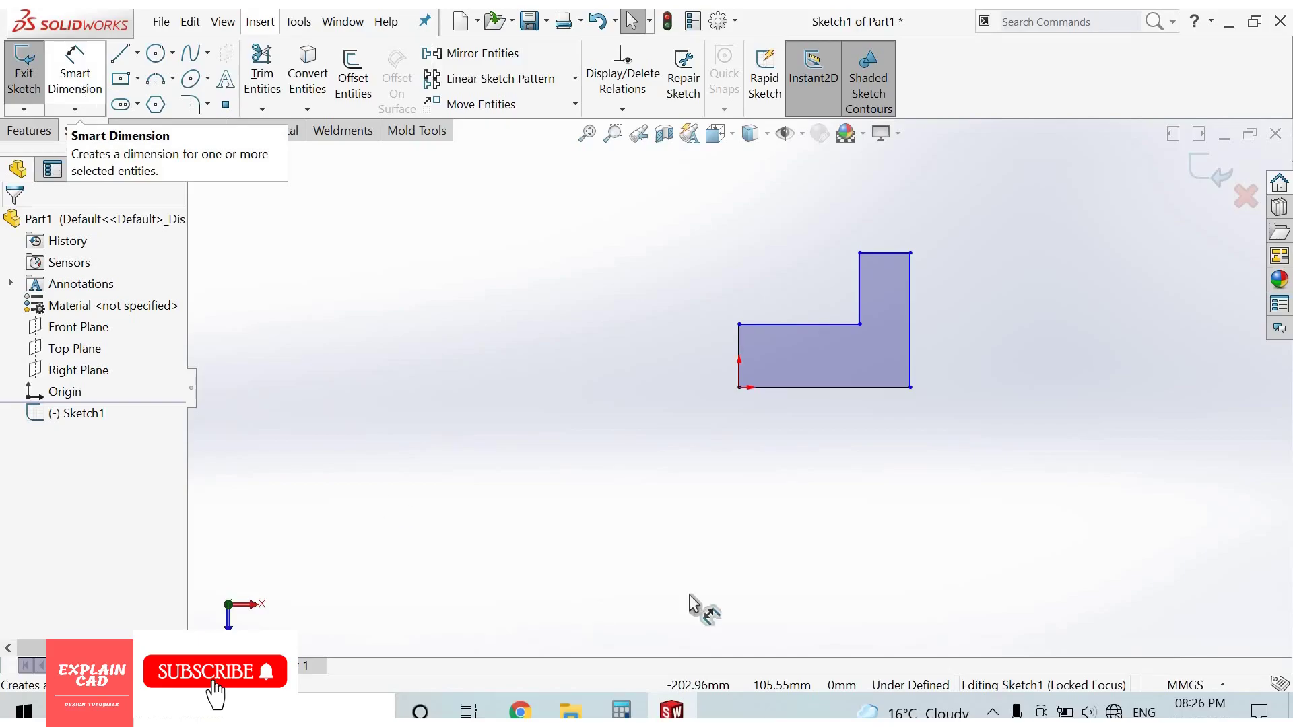
click(806, 389)
click(807, 455)
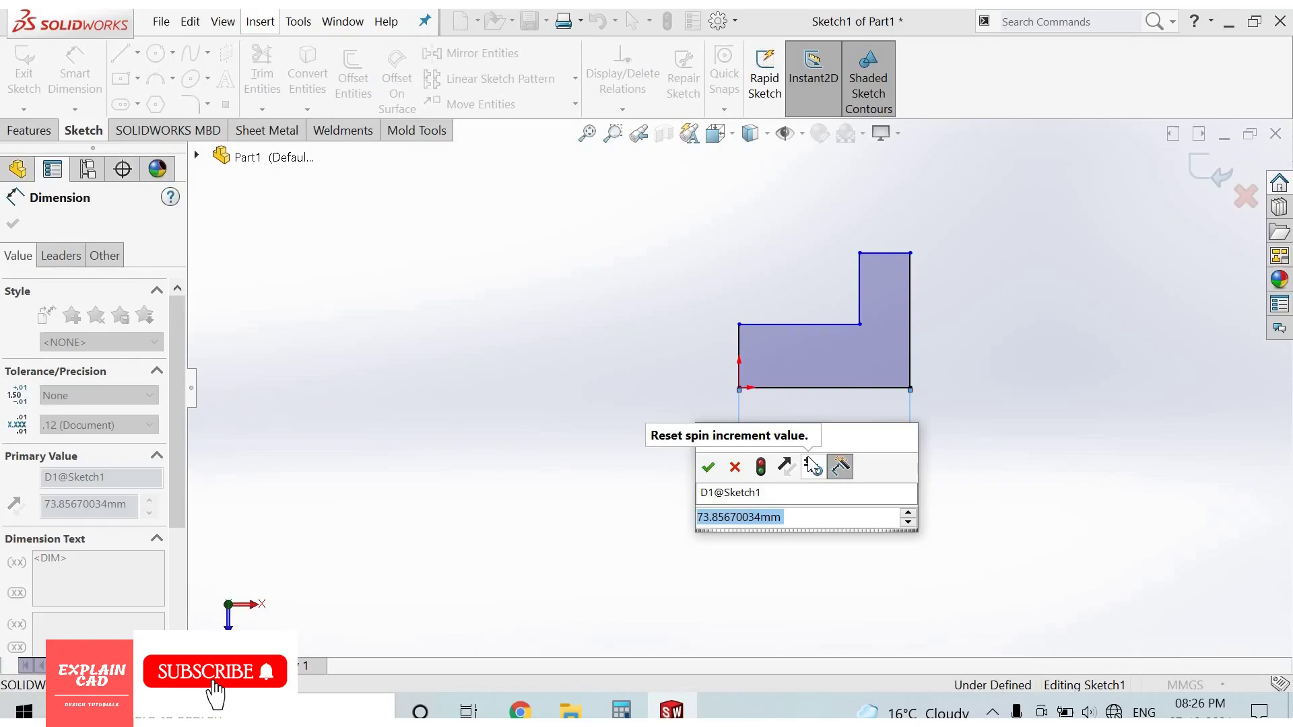
text(30)
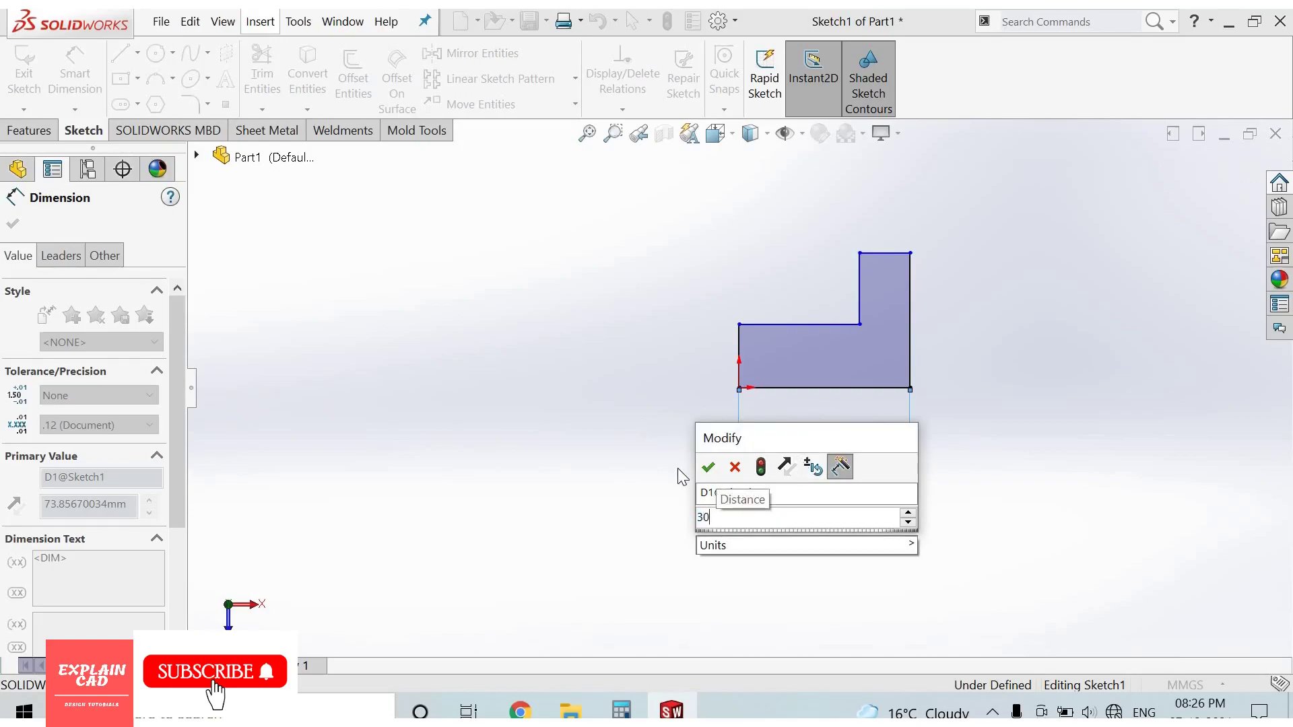
key(Return)
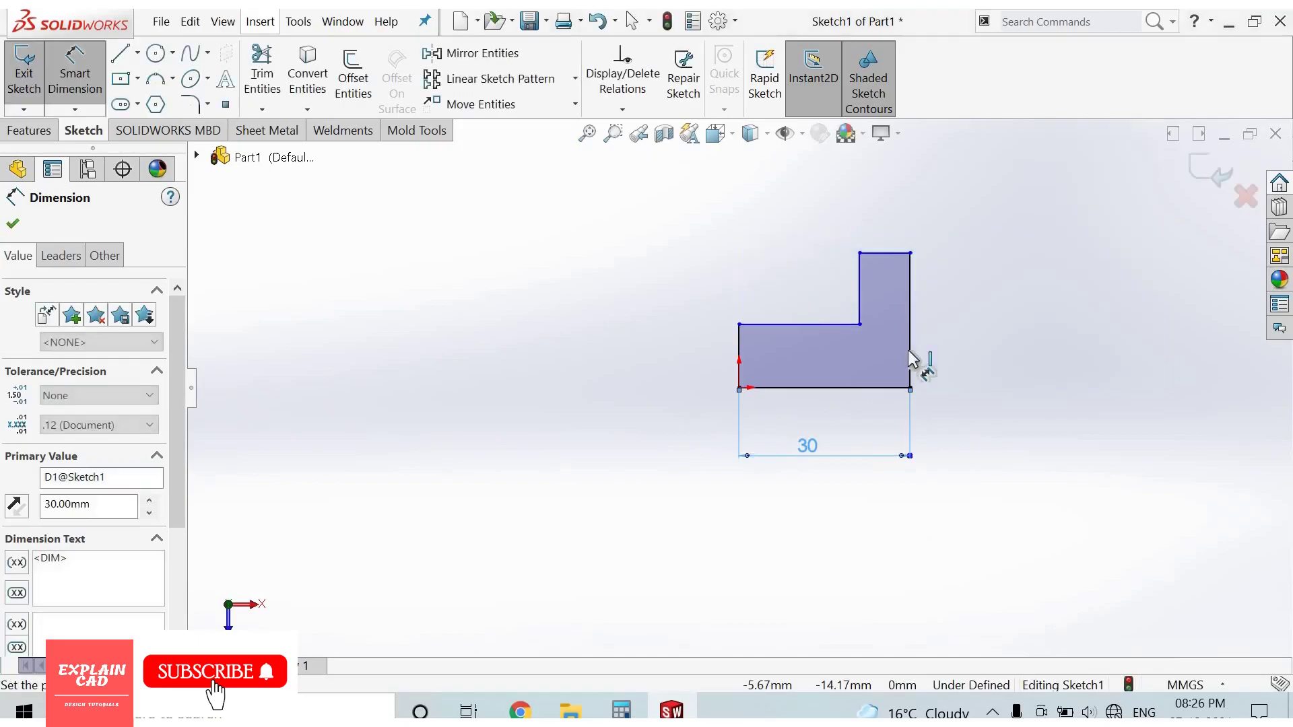
click(914, 360)
click(1018, 351)
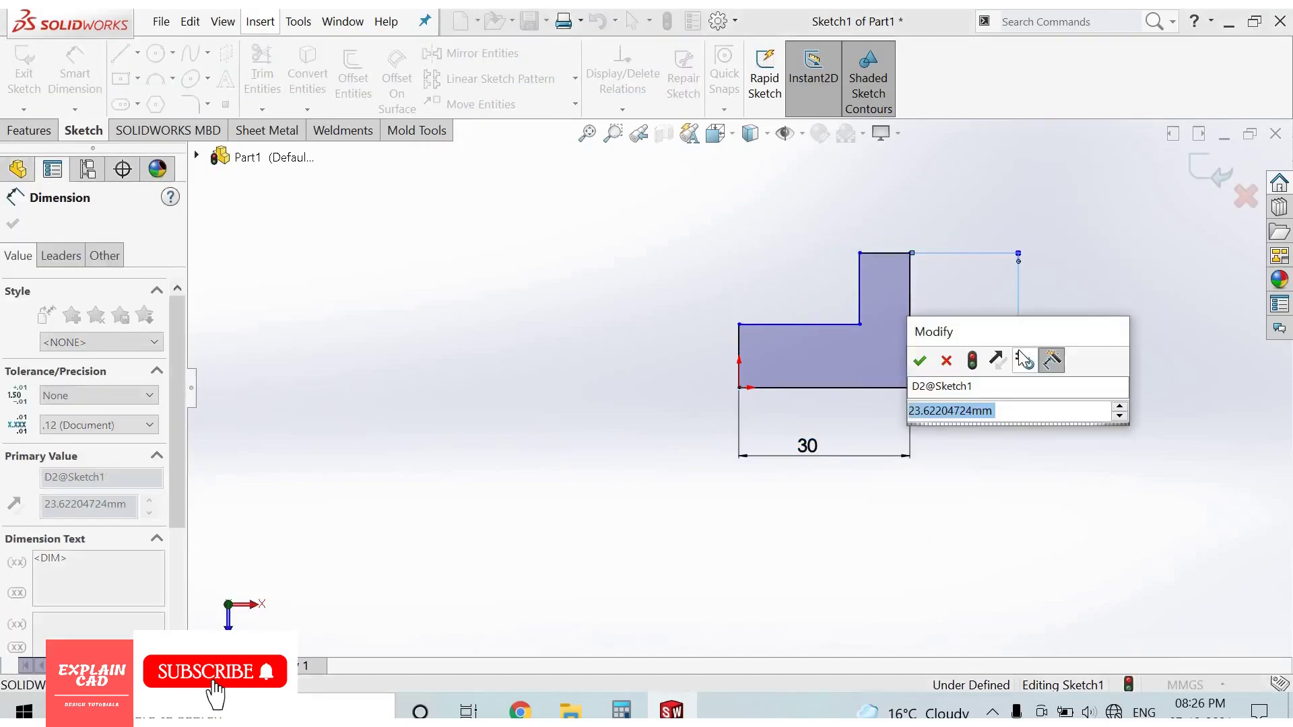
text(30)
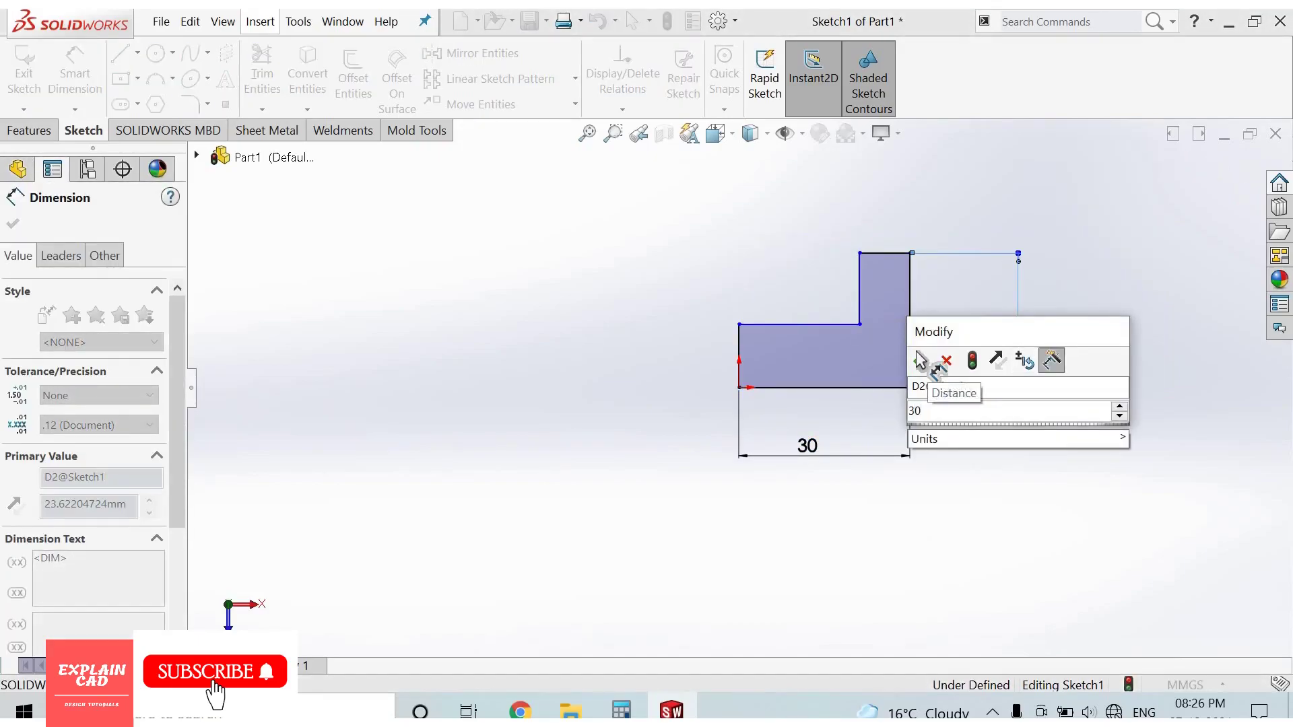
key(Return)
Dimension the top edge and upper step height at 15 mm each, dropping the redundant step dimension.
click(900, 218)
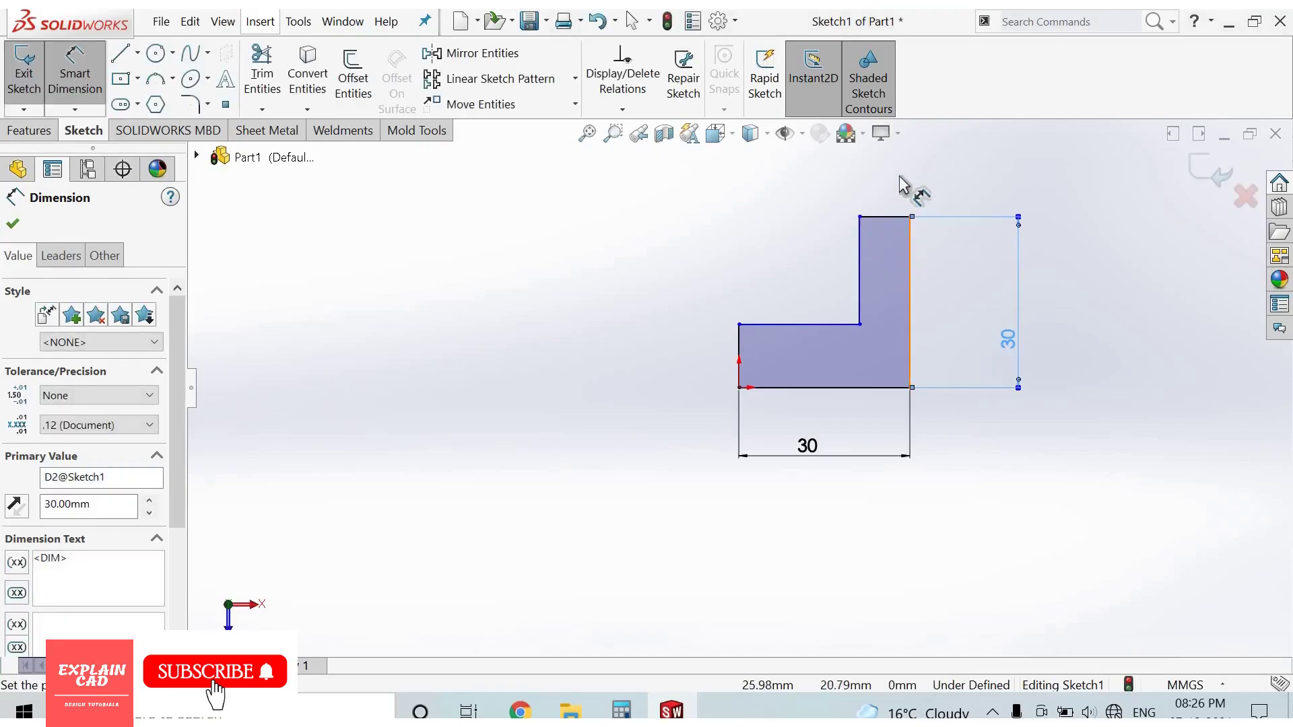
click(902, 176)
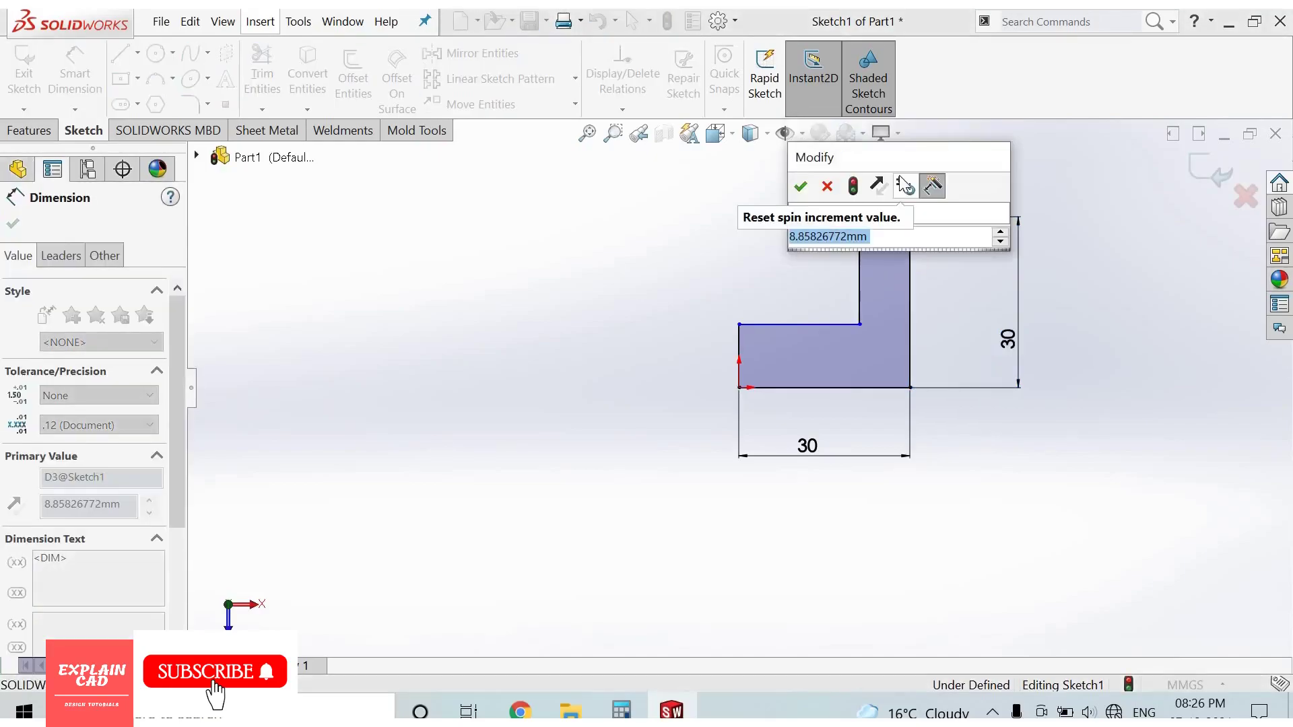
text(15)
key(Return)
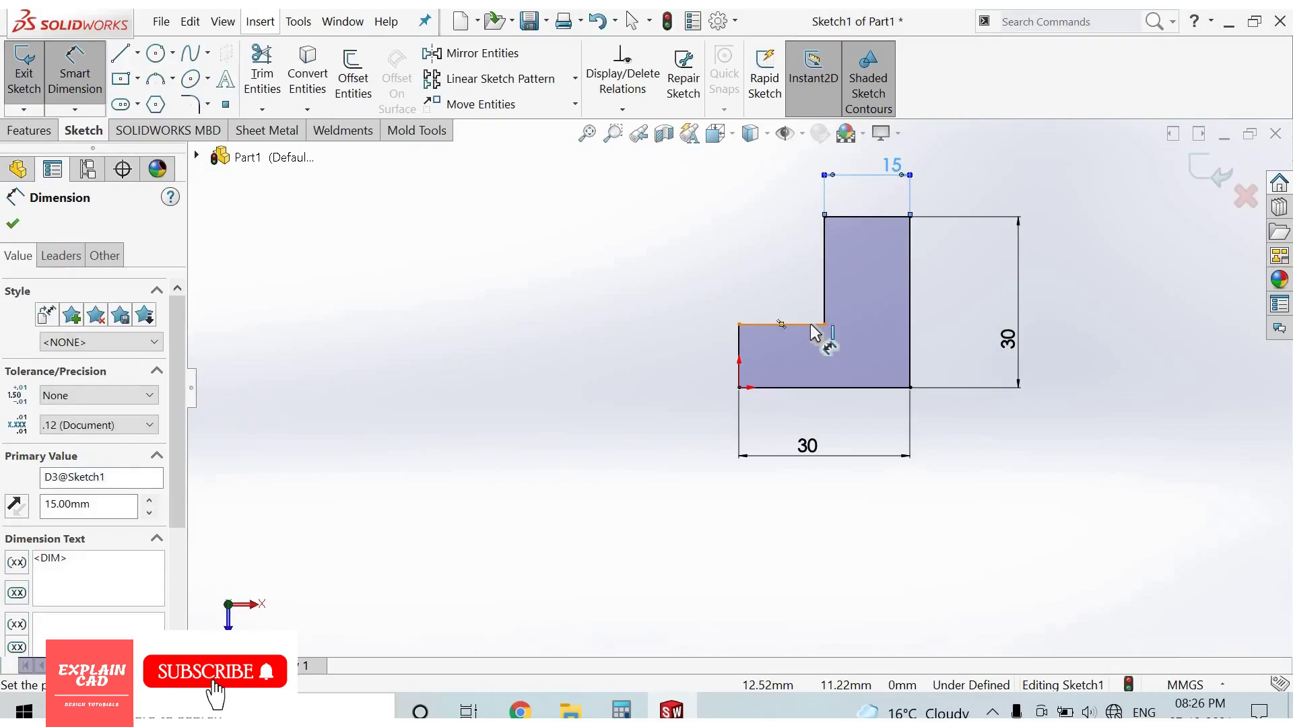
click(811, 326)
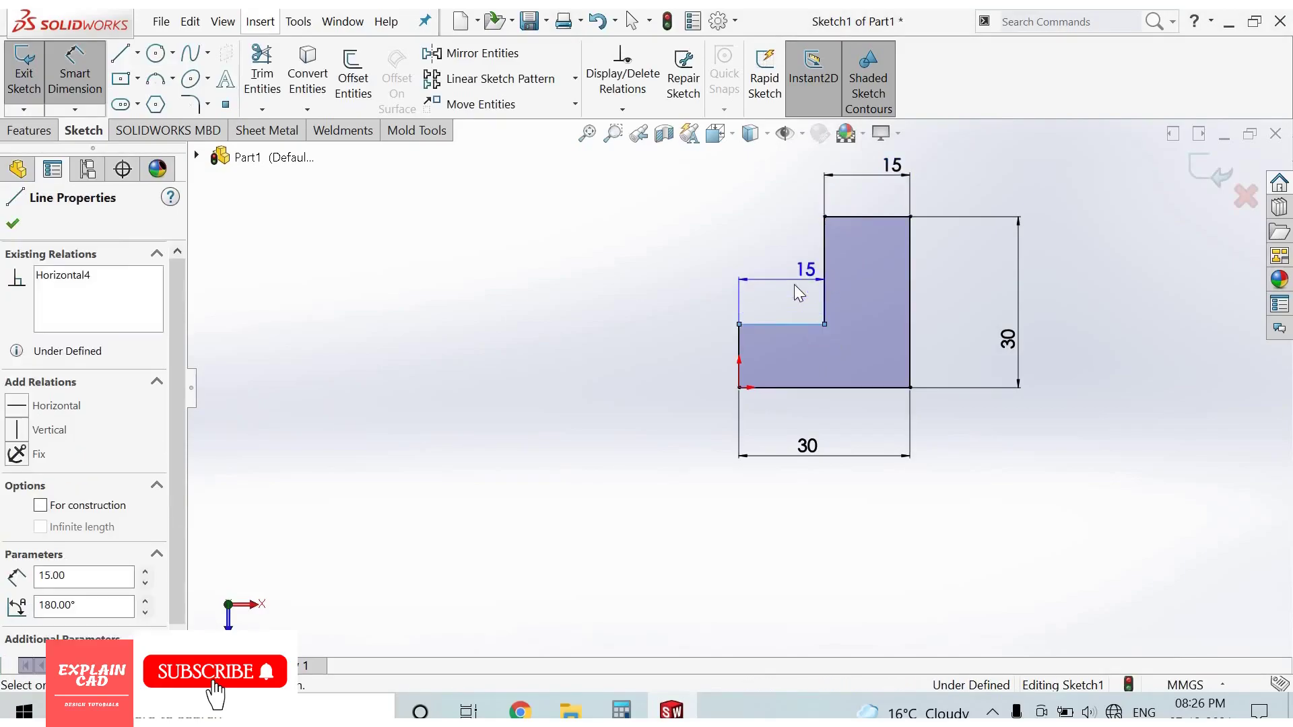
click(794, 284)
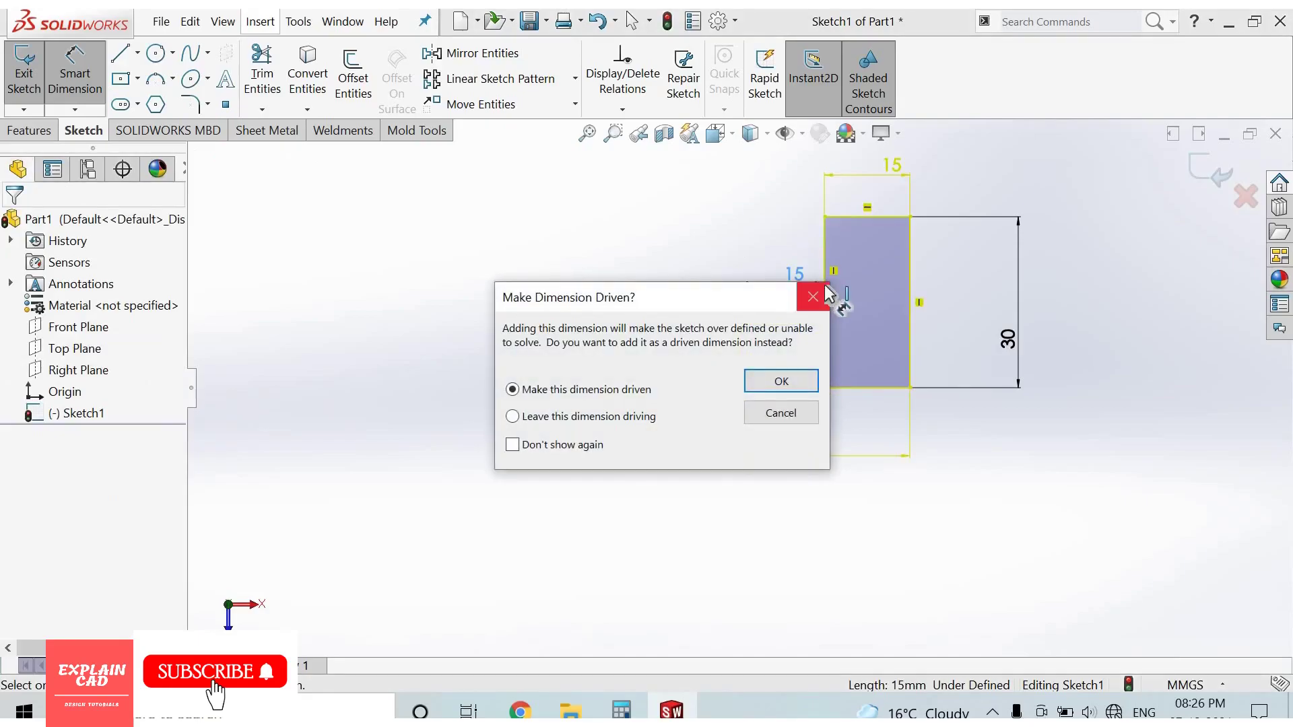
key(Escape)
click(824, 283)
click(774, 279)
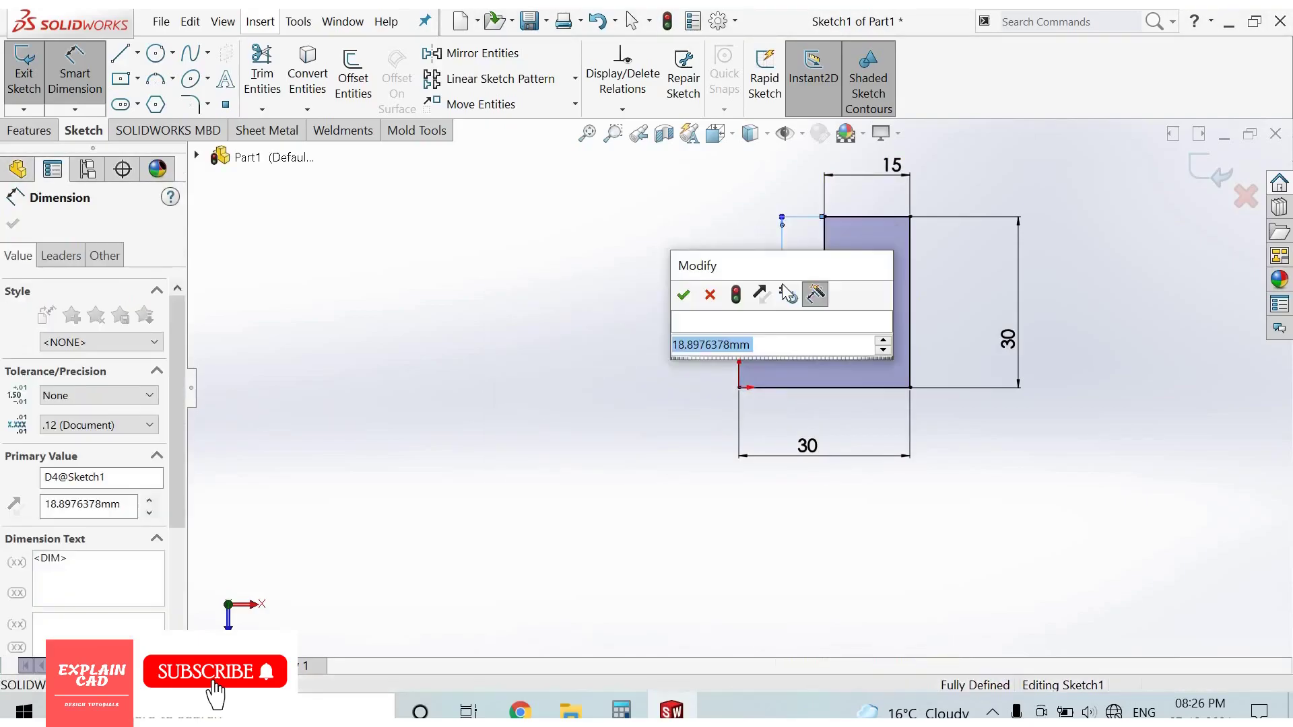
text(15)
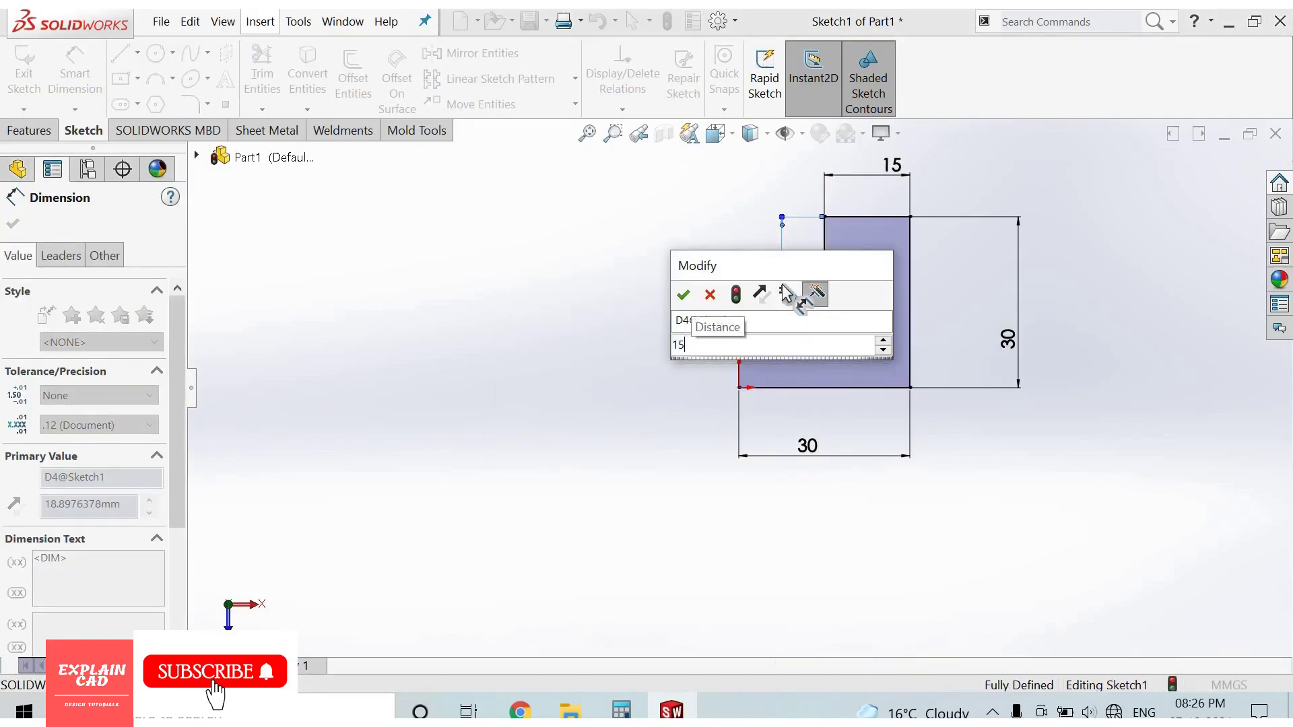
key(Return)
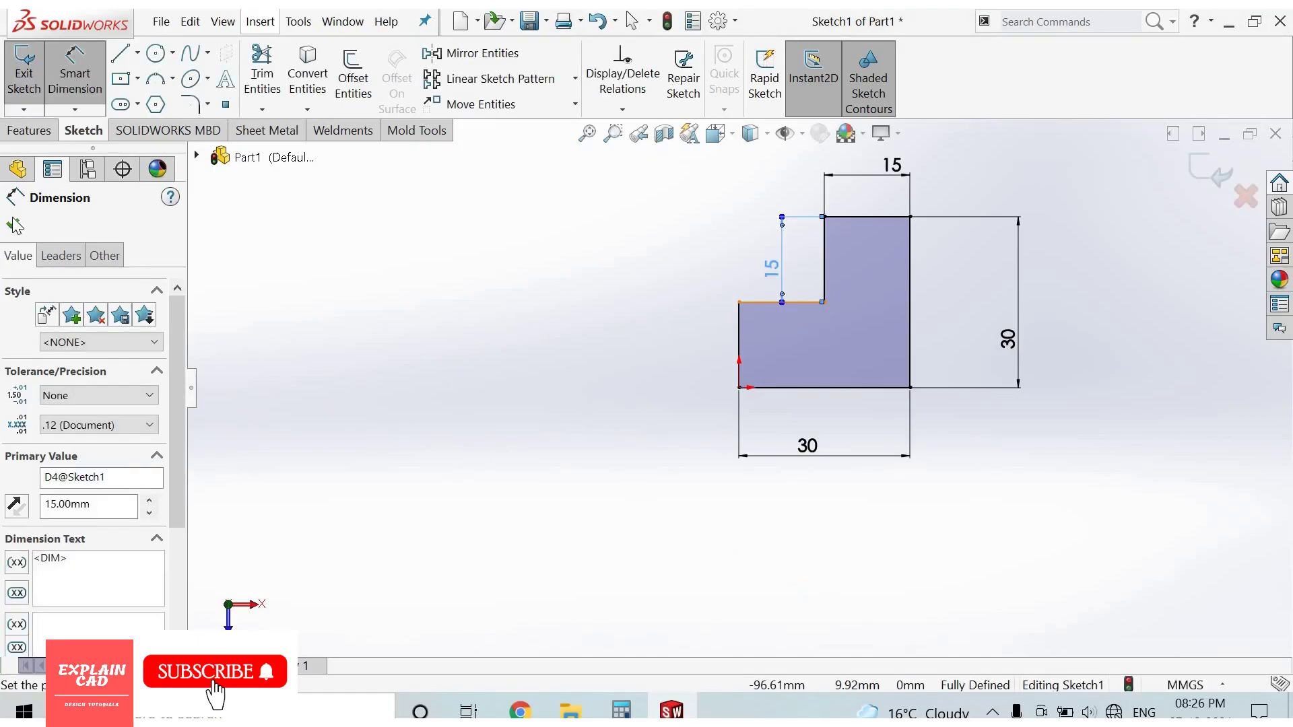
key(Escape)
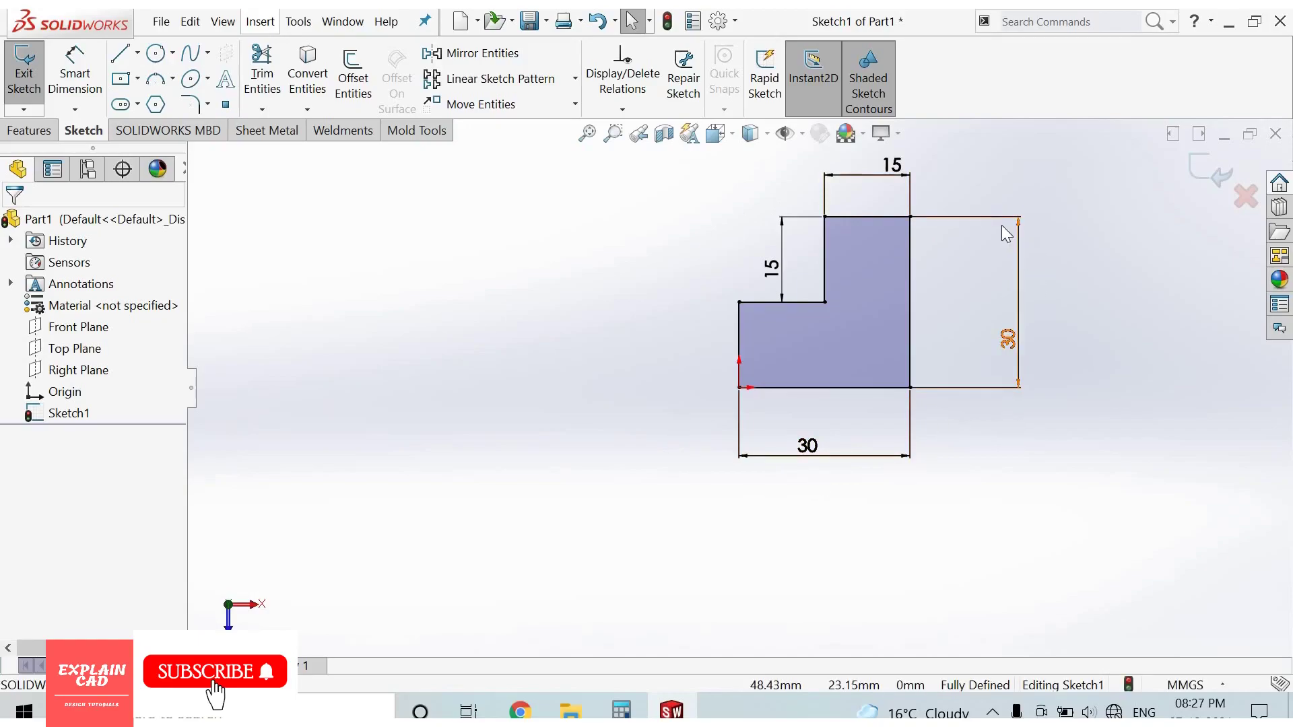
Zoom to review the 30, 30, 15 and 15 mm dimensions, then exit Sketch1.
scroll(1000, 225, up, 1)
scroll(860, 335, down, 2)
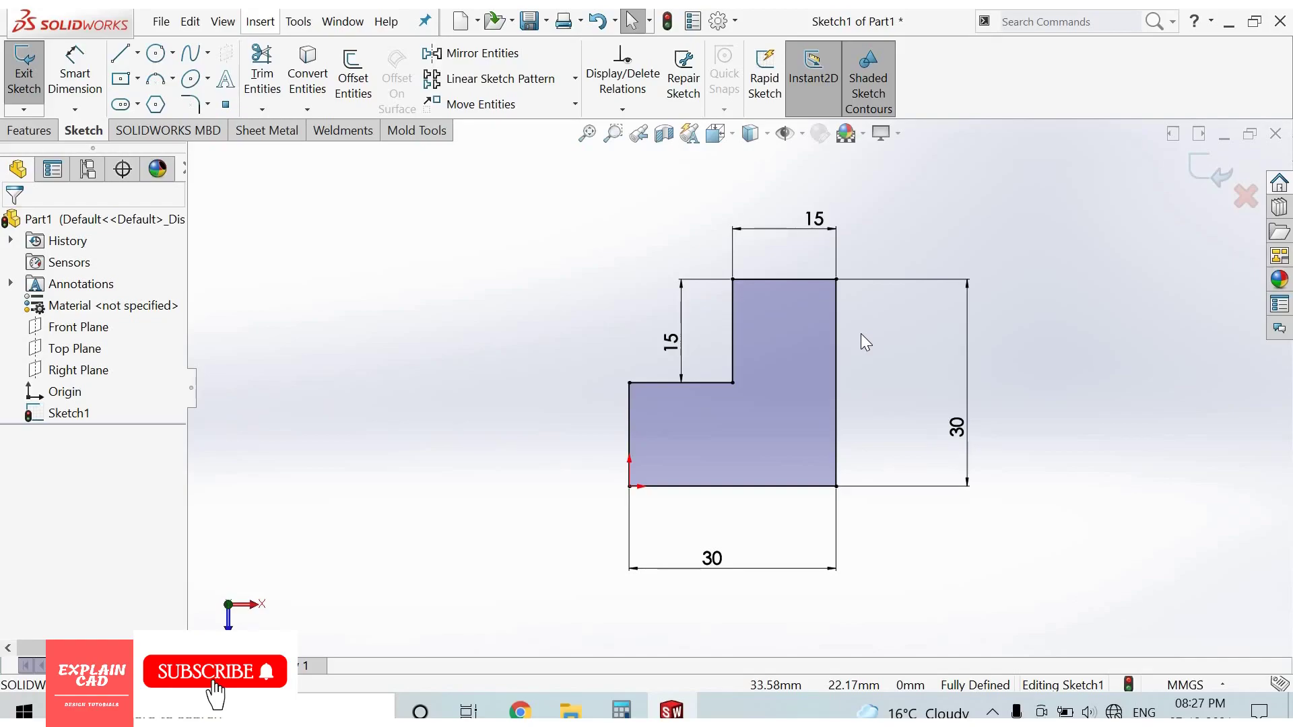
click(1206, 174)
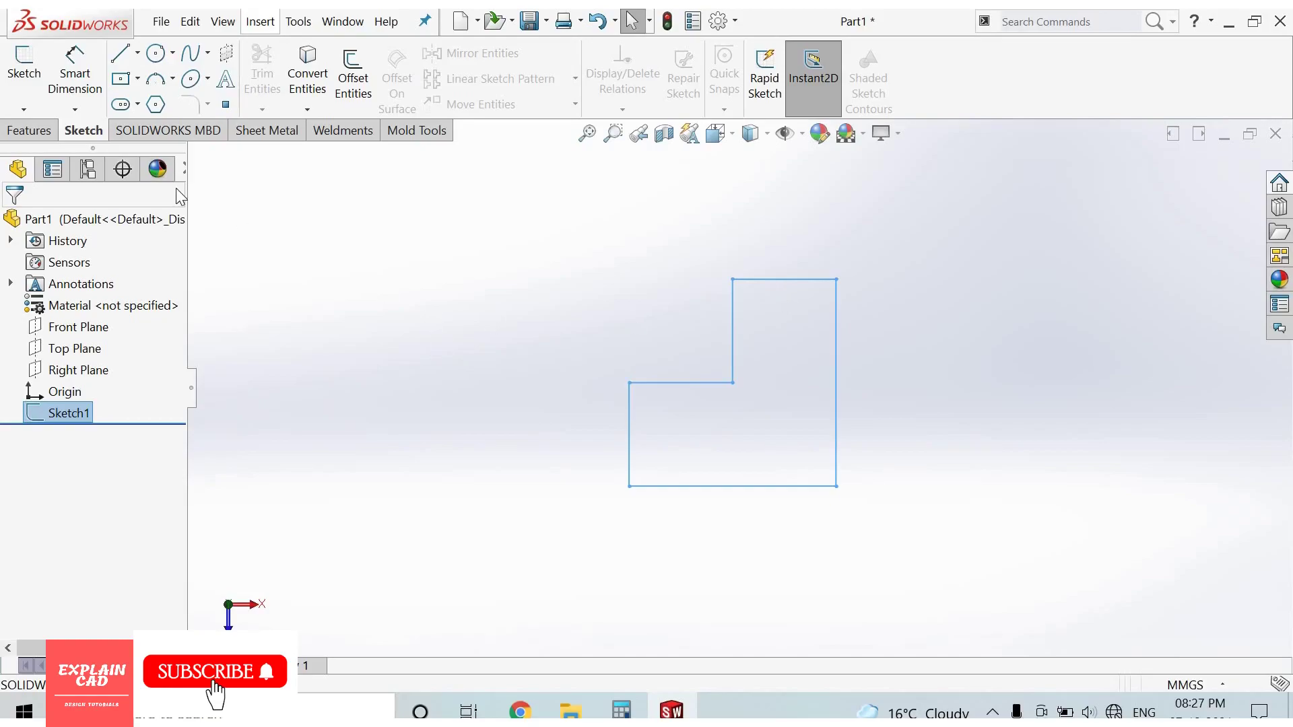
Extrude the L-sketch as a blind Boss-Extrude with depth changed from 10 mm to 30 mm.
click(33, 134)
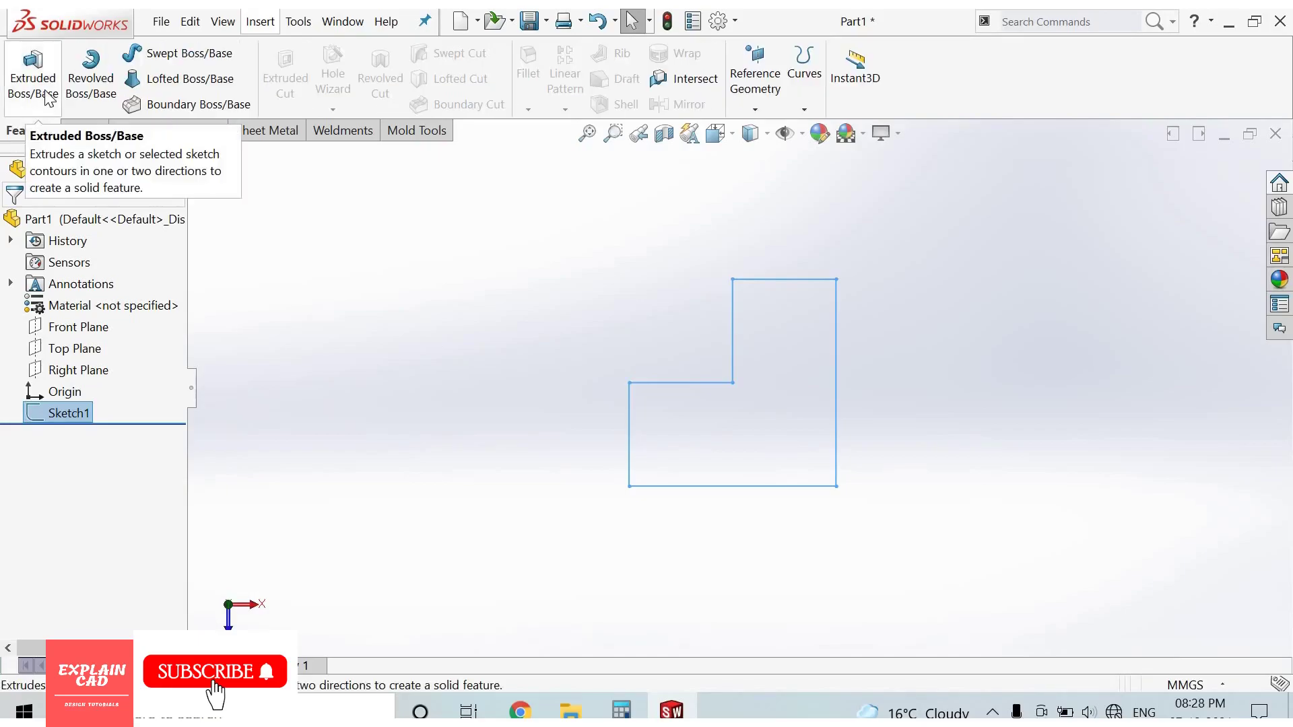
click(47, 98)
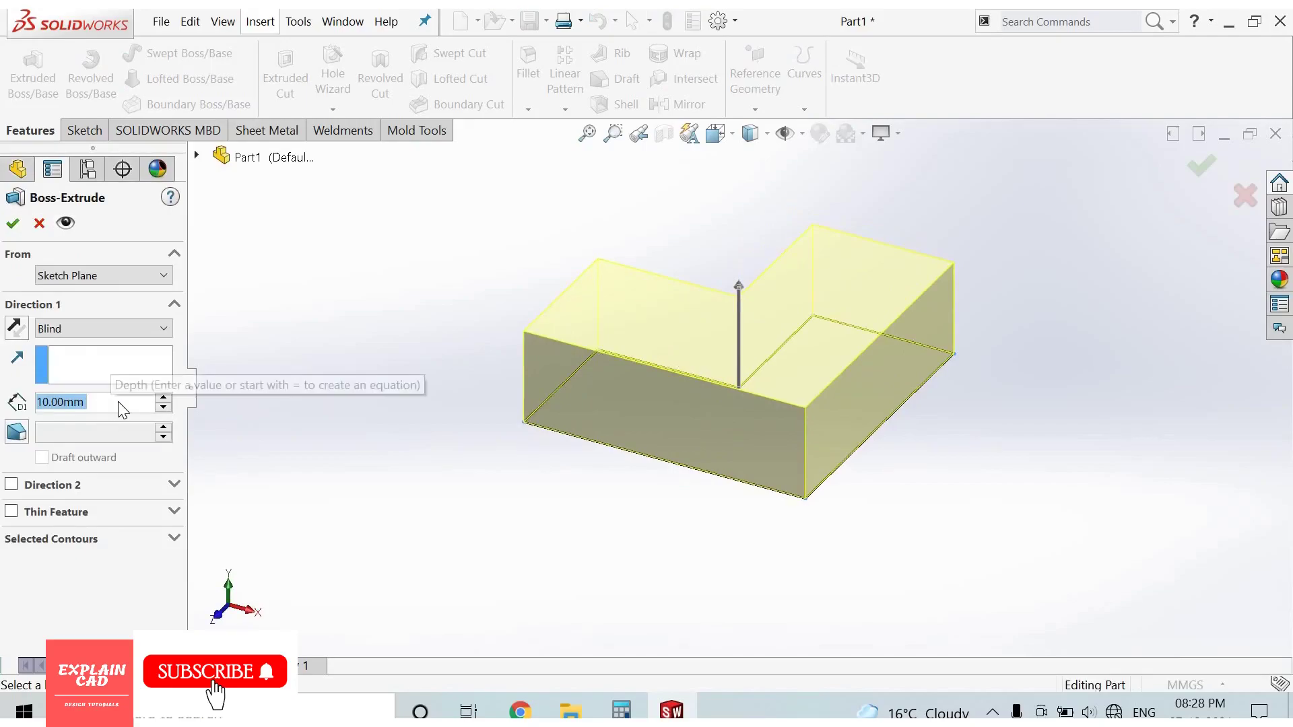
click(104, 404)
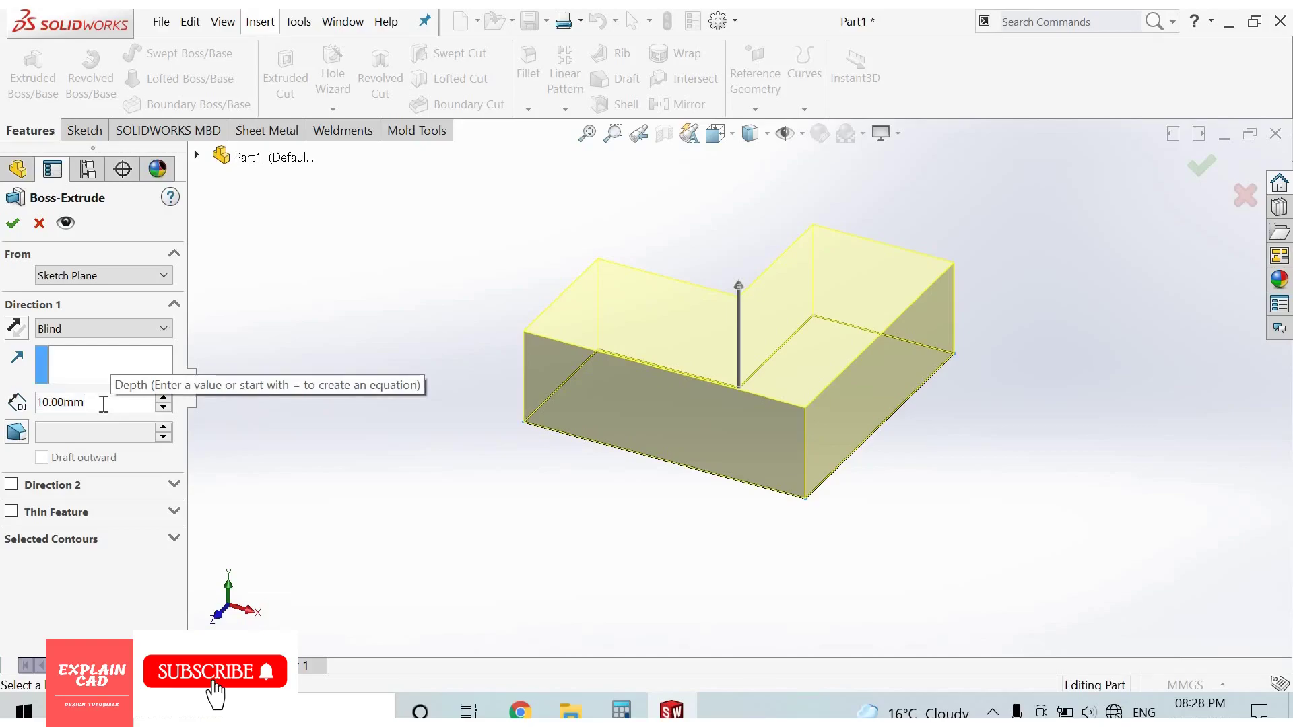
key(BackSpace)
key(BackSpace)
key(BackSpace)
key(BackSpace)
key(BackSpace)
key(BackSpace)
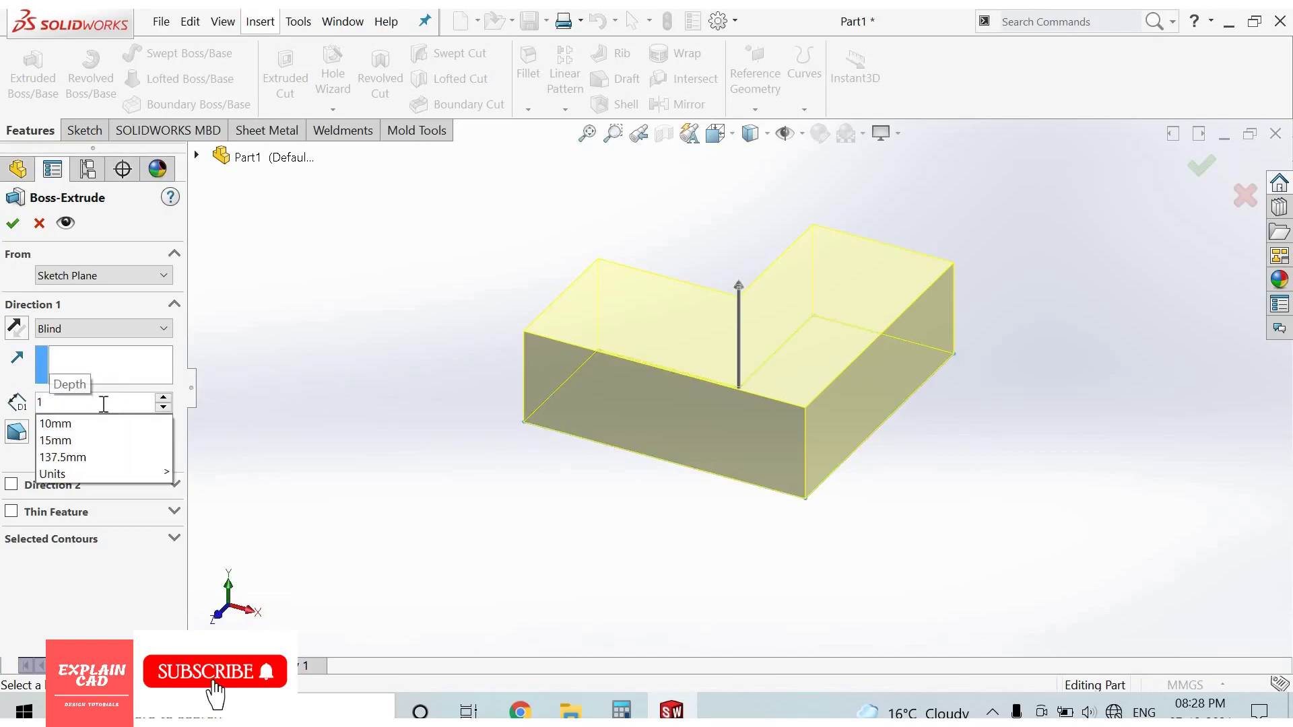
key(BackSpace)
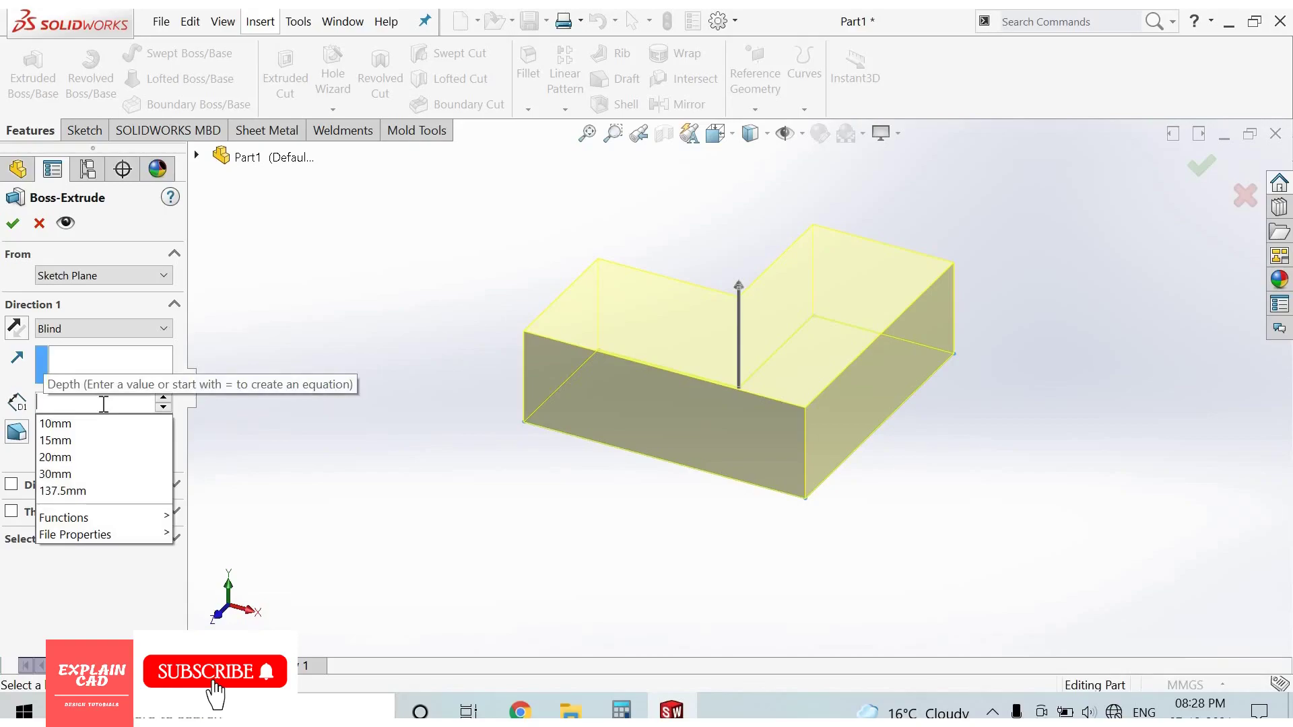
text(30)
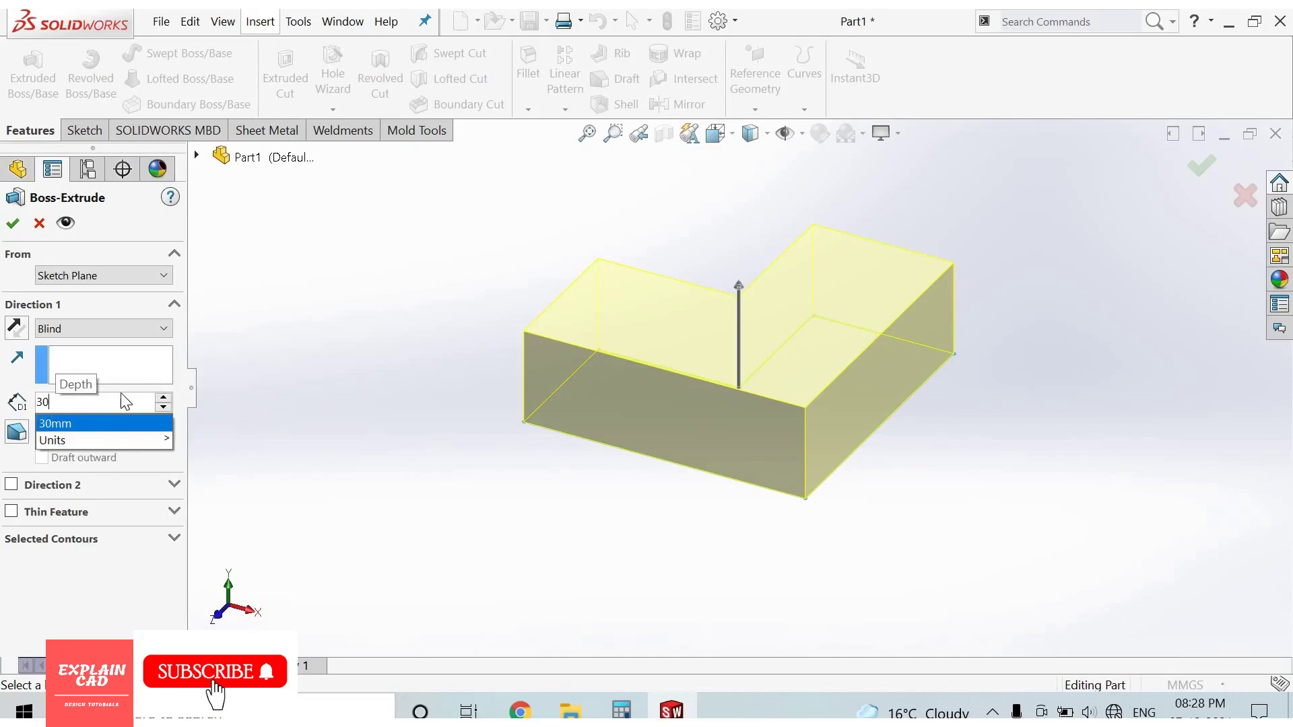
key(Return)
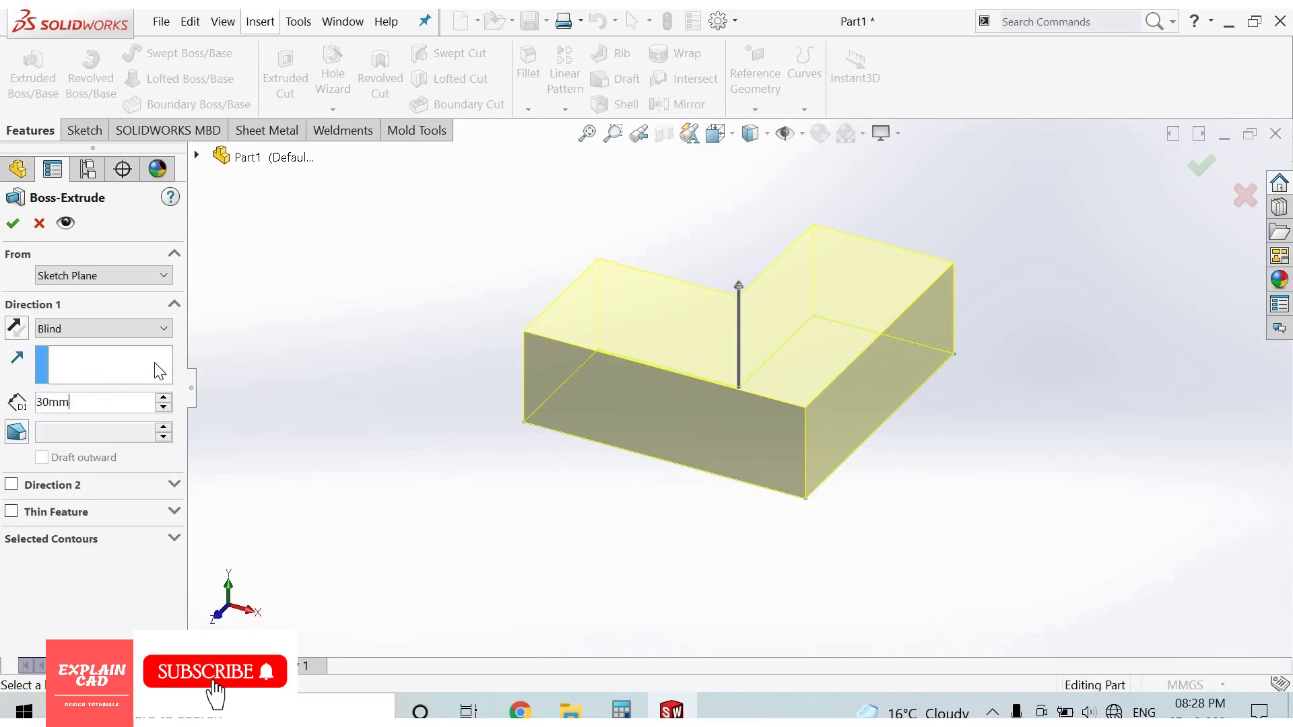
click(13, 225)
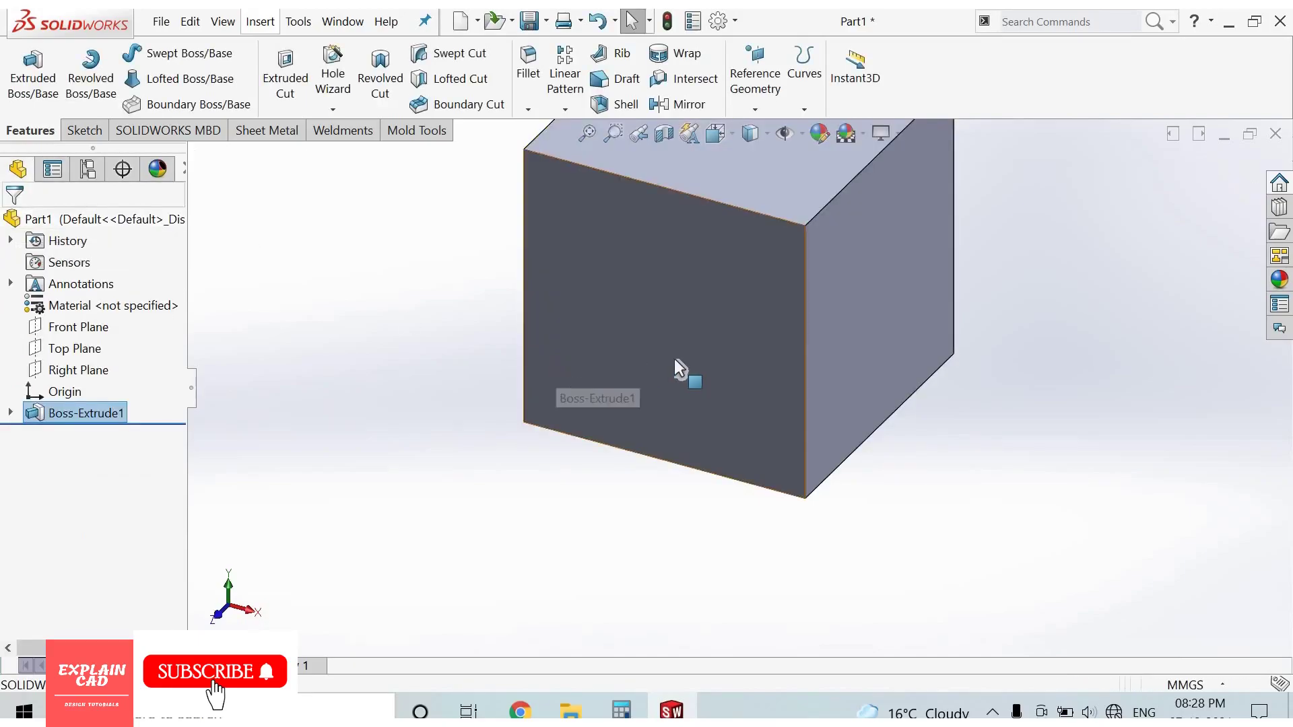
key(z)
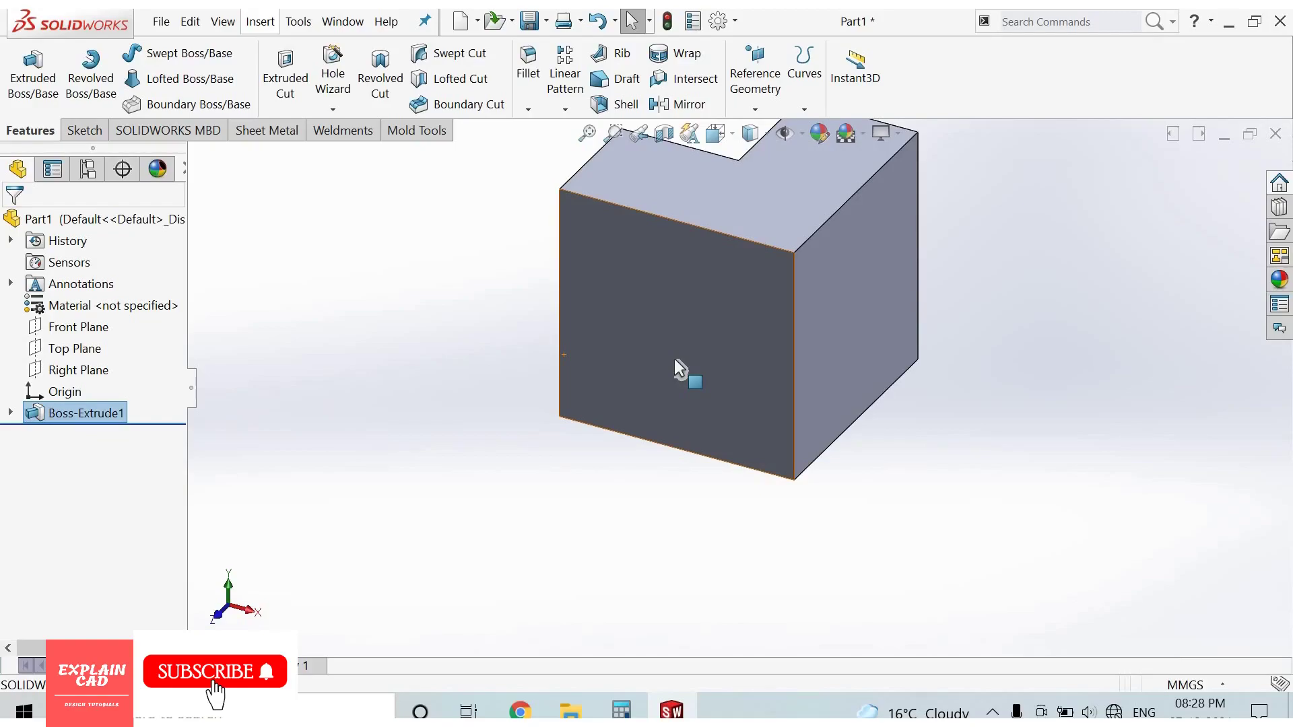
scroll(674, 358, up, 2)
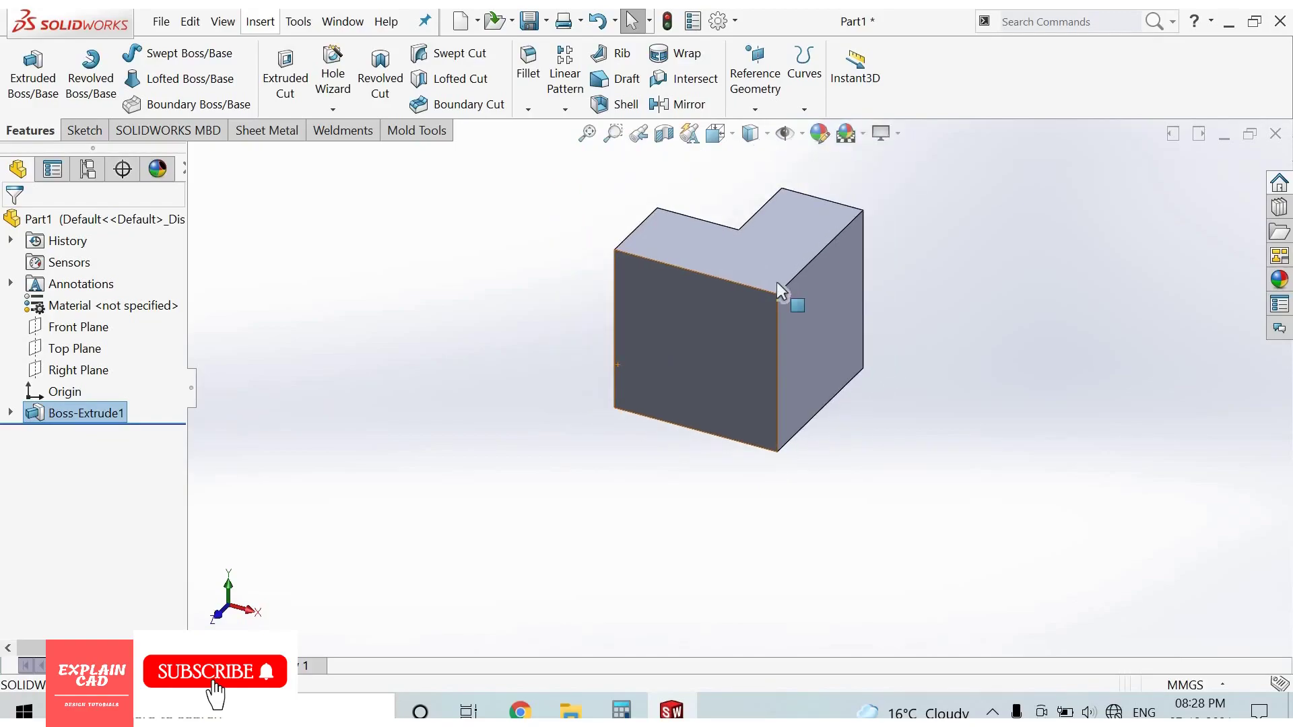
scroll(769, 253, down, 5)
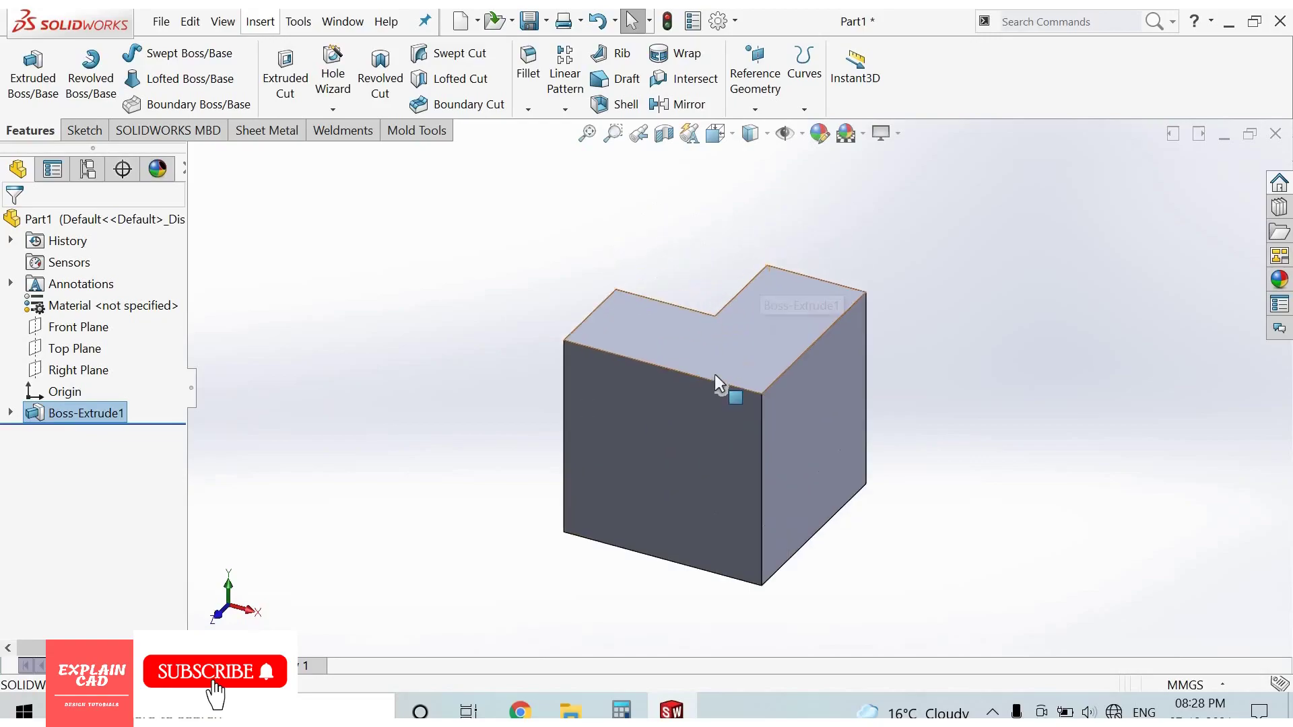
scroll(713, 374, up, 4)
scroll(724, 350, down, 2)
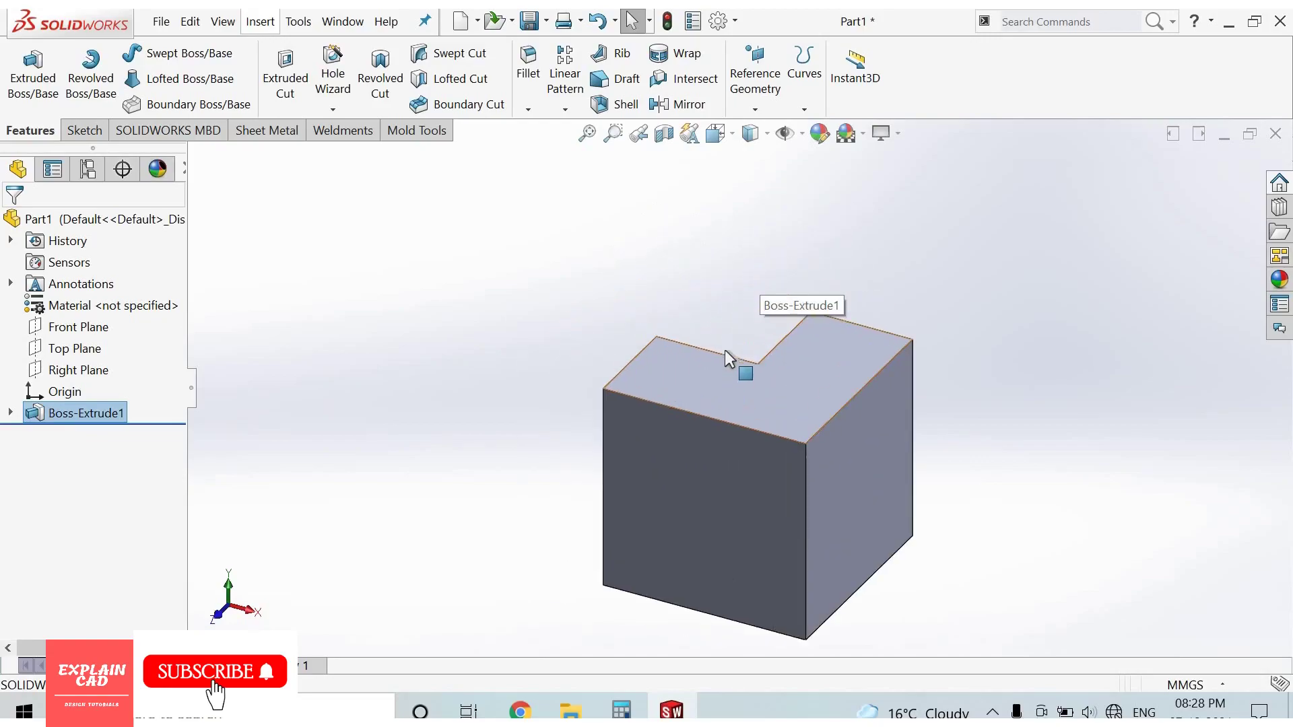
scroll(724, 350, up, 2)
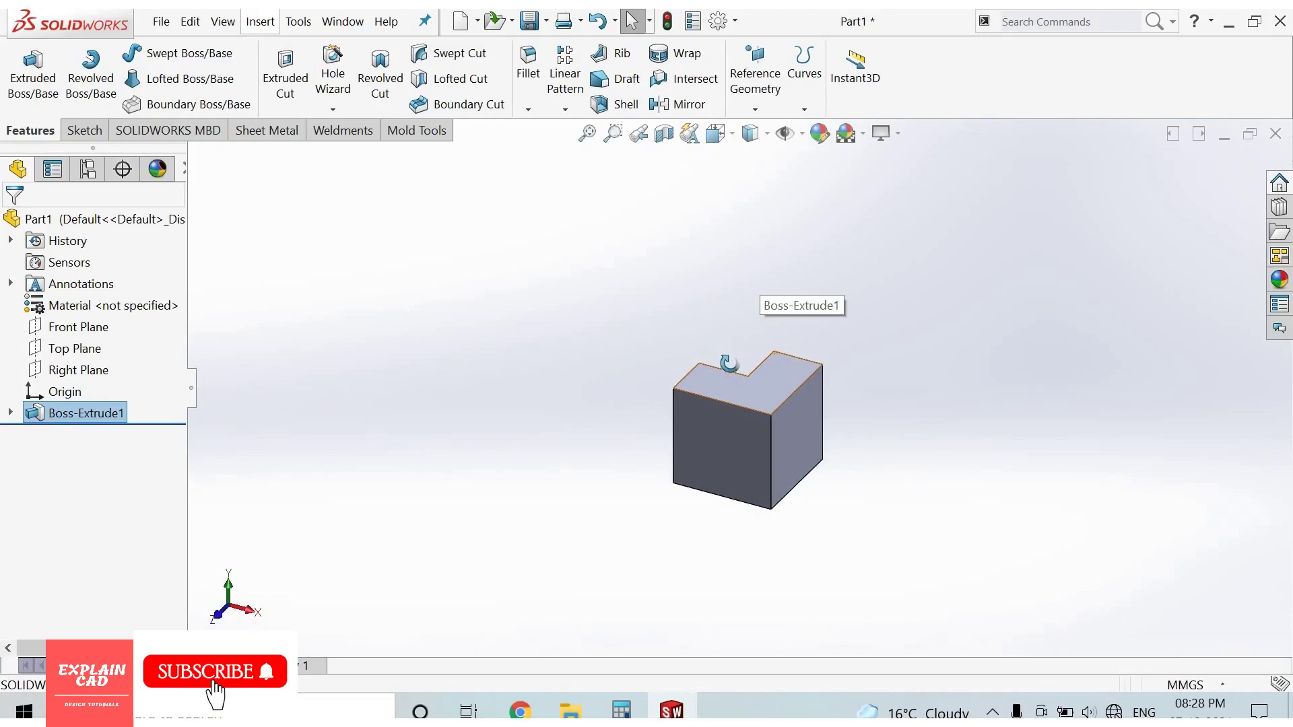
middle_drag(735, 399, 710, 310)
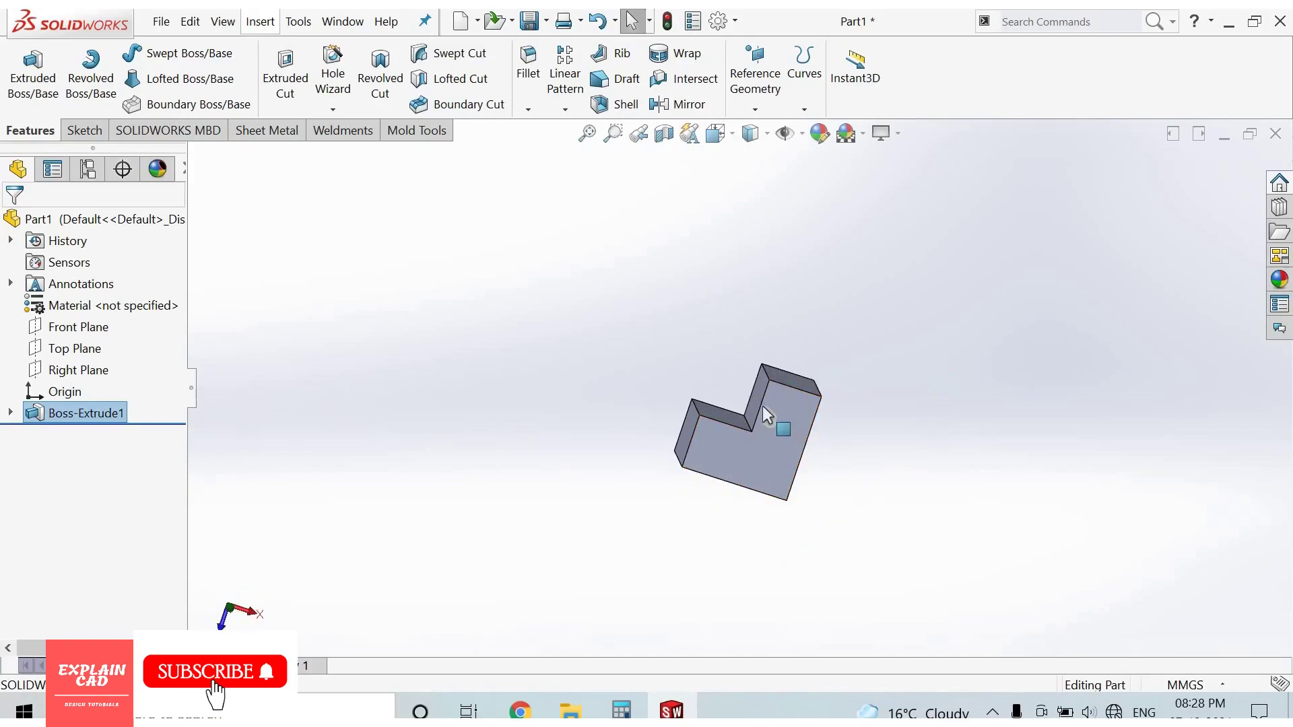